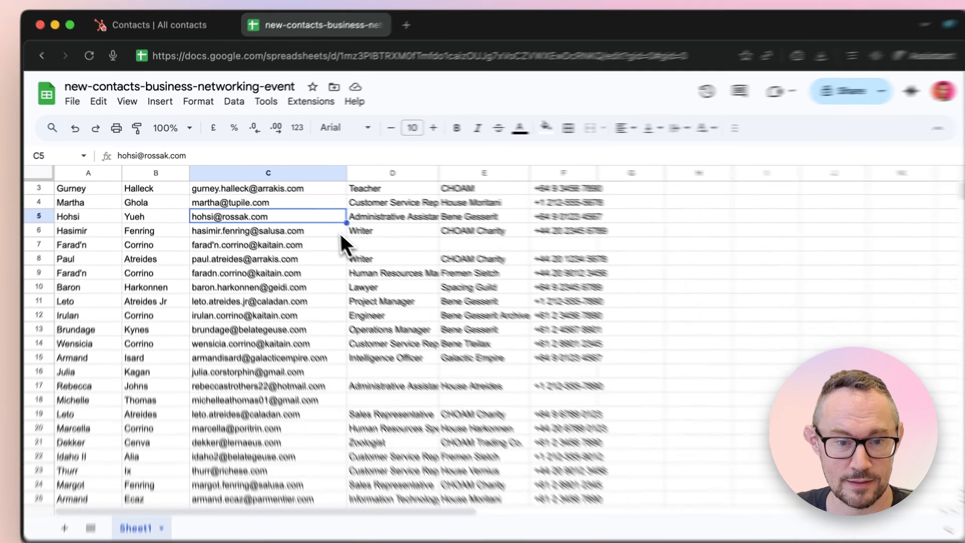
Step: Review the contact spreadsheet's header row, checking the First Name, Last Name and Email columns against the rows below
left_click(330, 246)
scroll(243, 213, "up", 2)
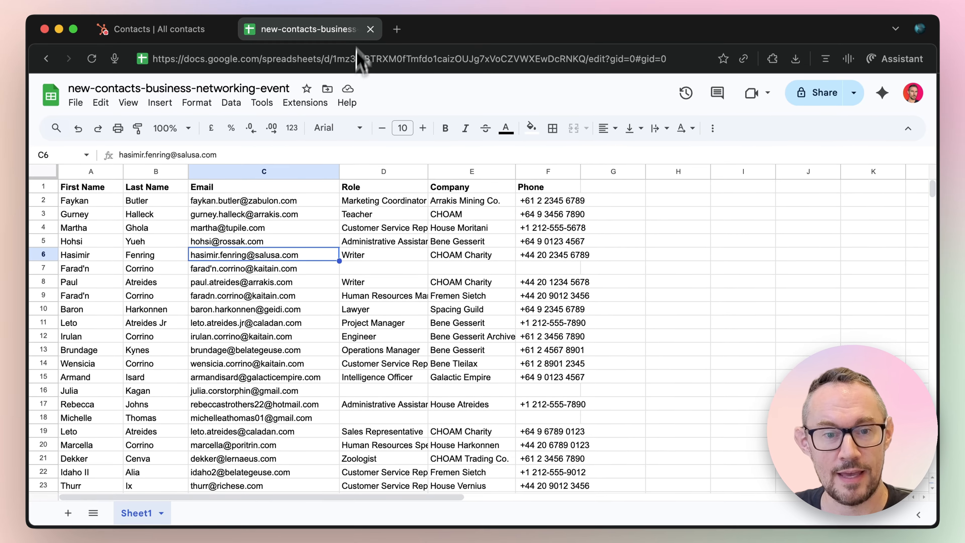
scroll(336, 300, "down", 1)
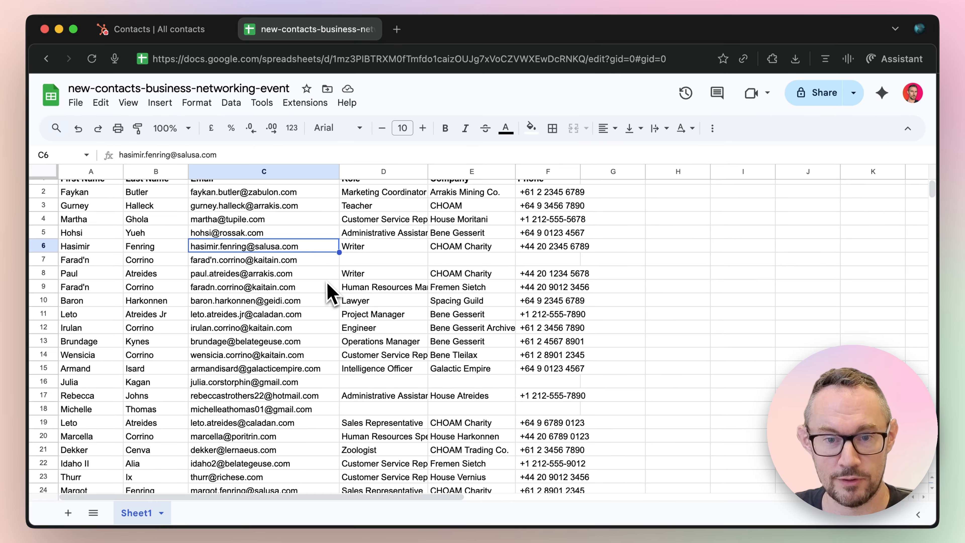
scroll(234, 267, "up", 1)
left_click(44, 187)
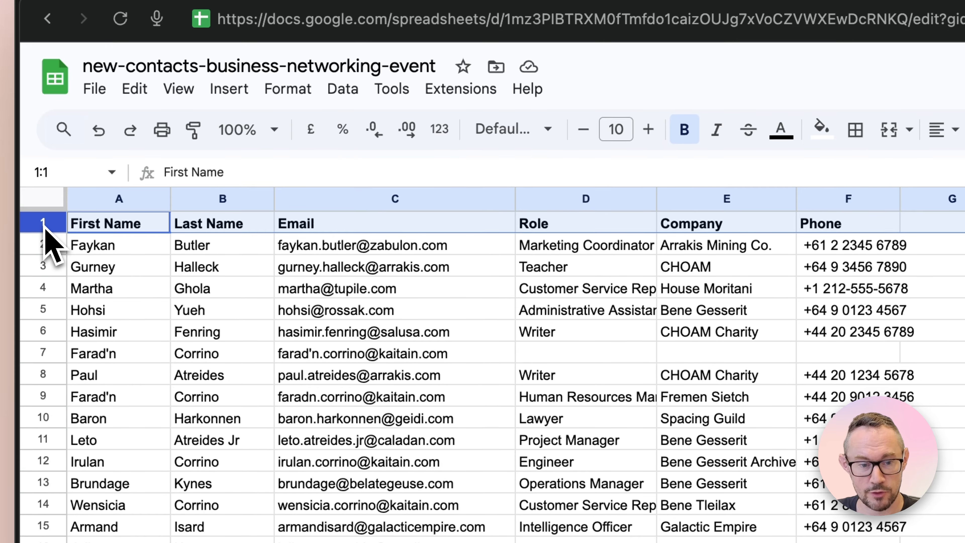
left_click(116, 228)
left_click(230, 228)
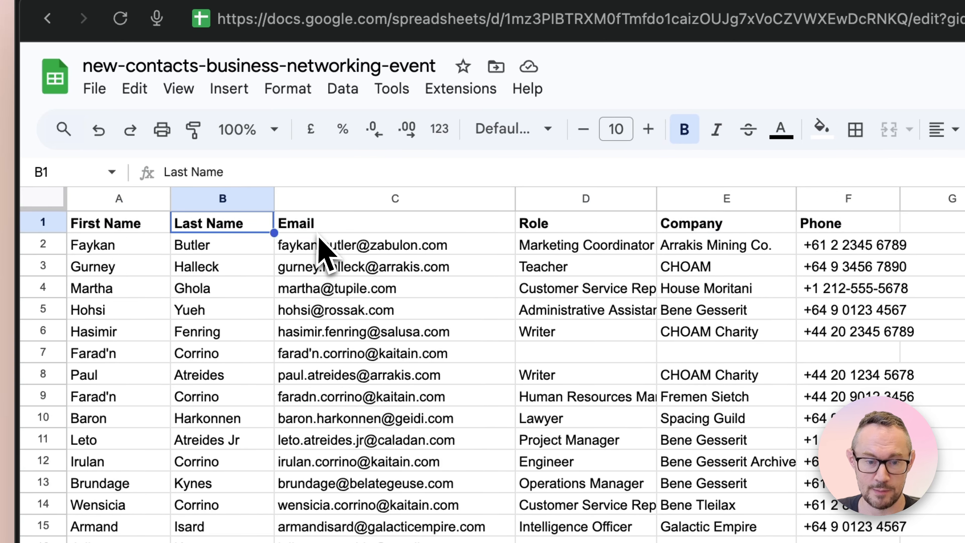
left_click(319, 232)
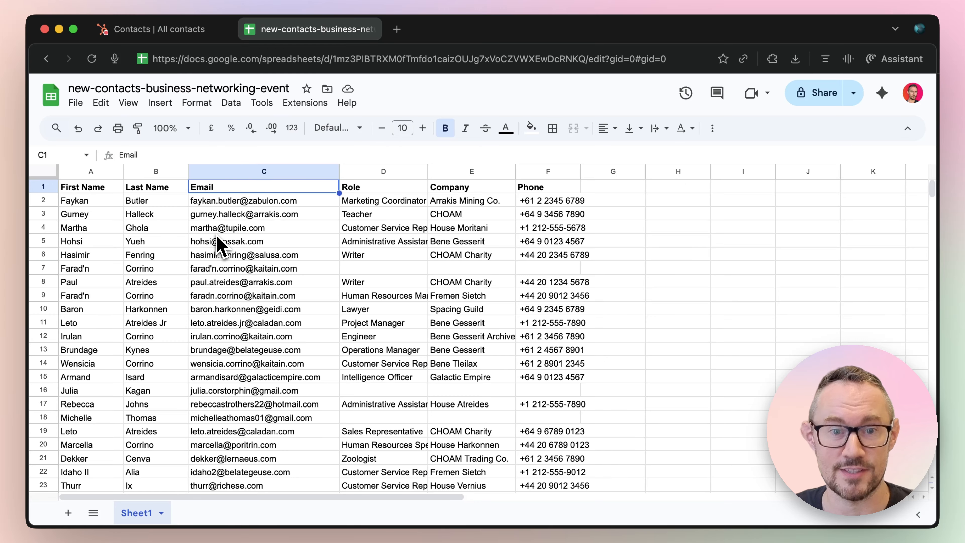
left_click(292, 227)
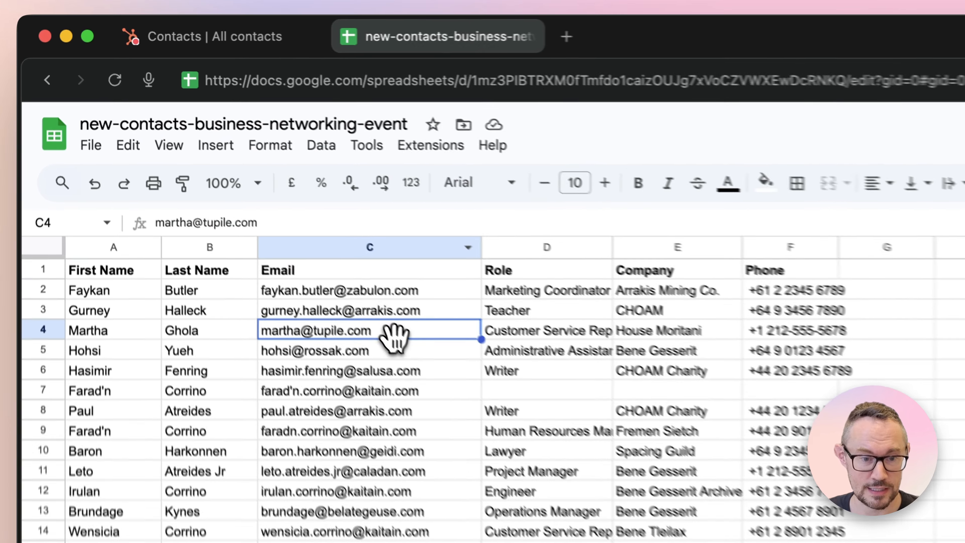
Step: Compare the HubSpot contacts list with the spreadsheet, including the First Name column in cells A1:A5, and return to the spreadsheet
left_click(131, 29)
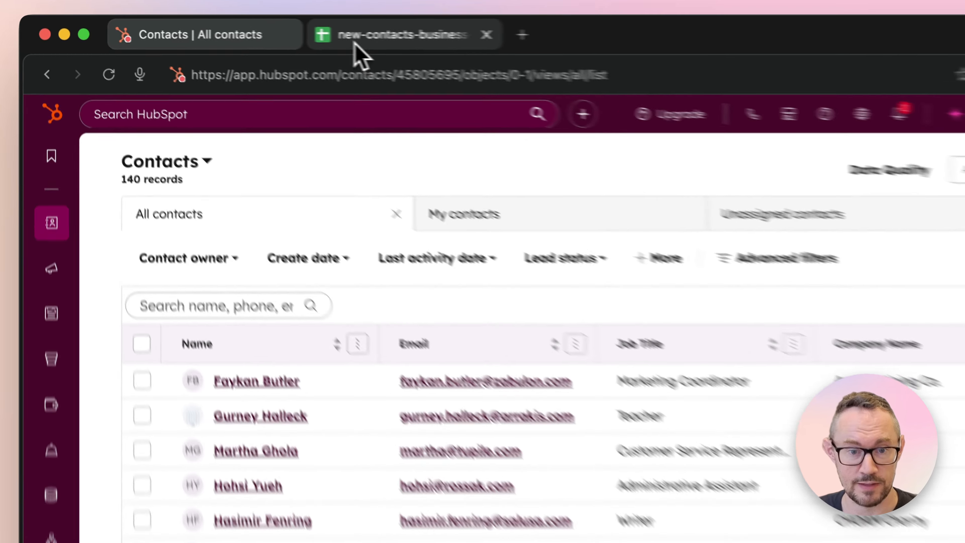
left_click(316, 29)
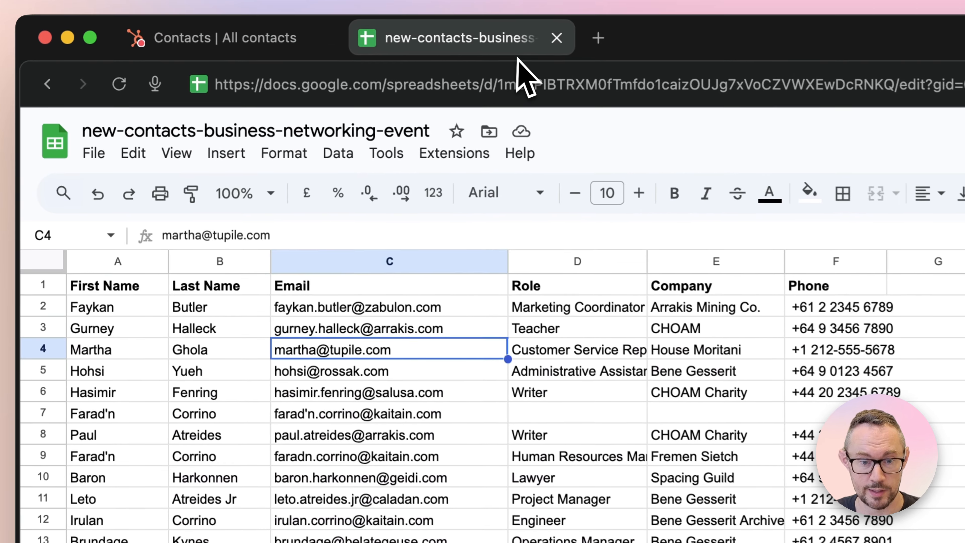
left_click(159, 316)
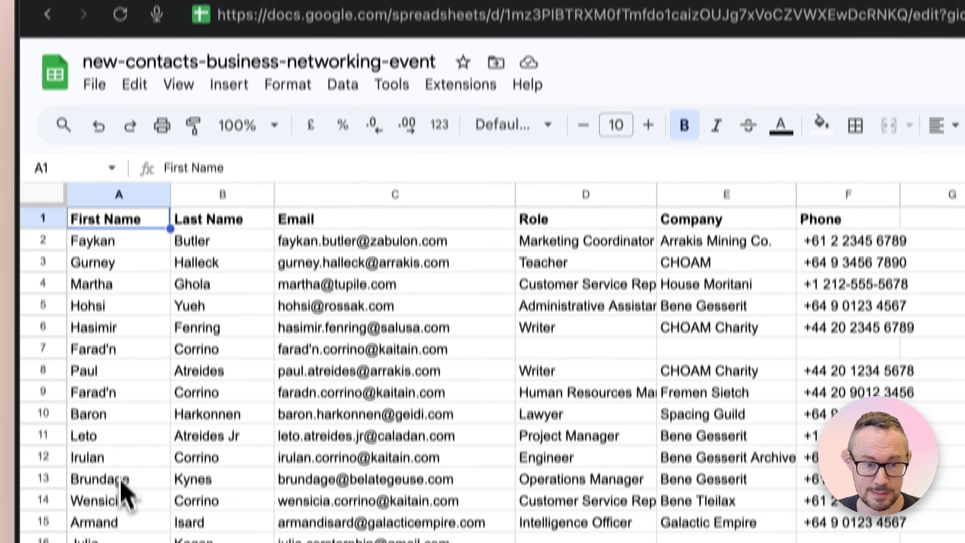
left_click(119, 479)
left_click_drag(114, 291, 114, 376)
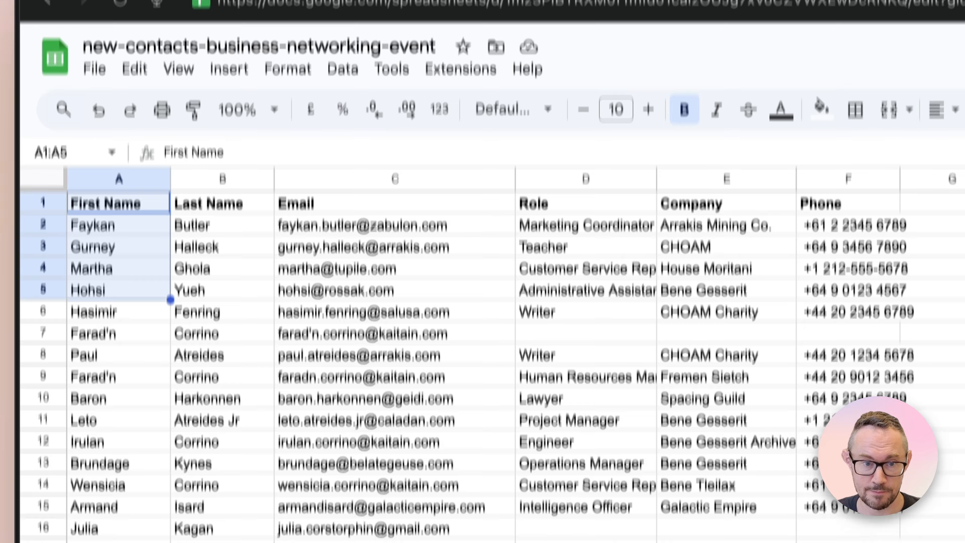
left_click(236, 28)
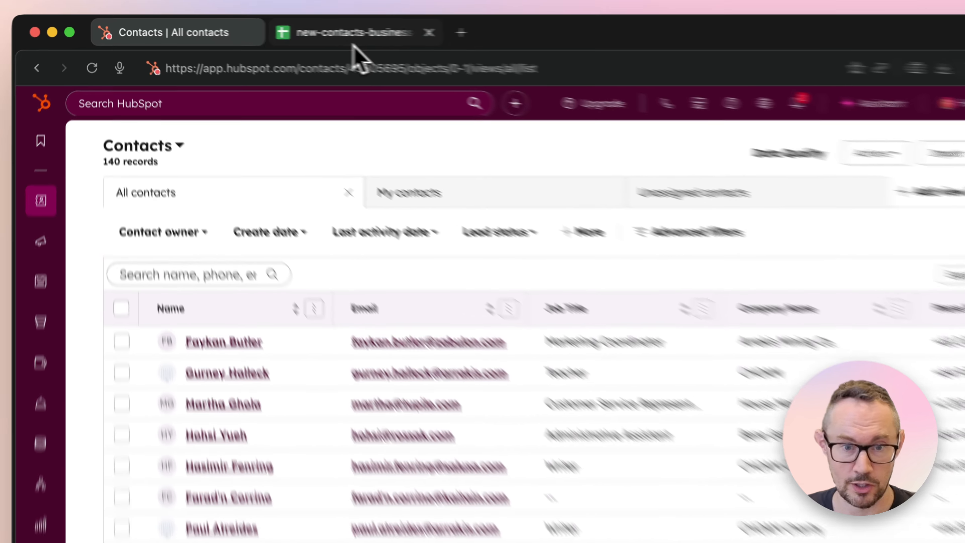
left_click(343, 30)
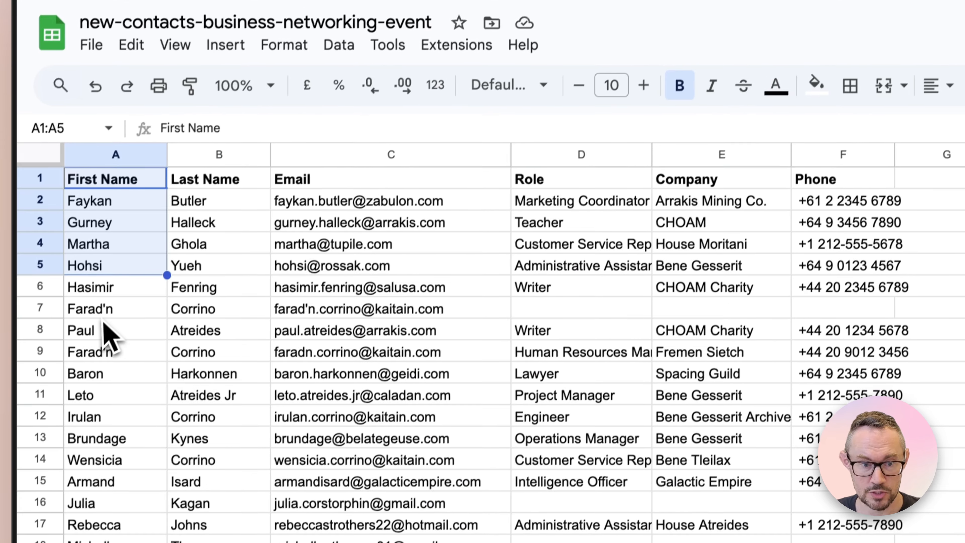
Step: Examine the First Name, Last Name and Email headers together with the contact values beneath each of them
left_click(103, 310)
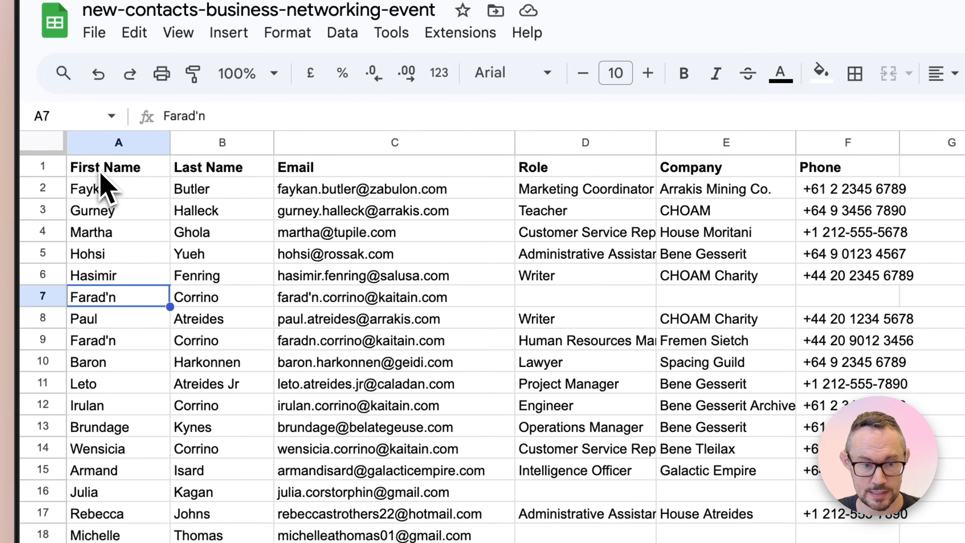
left_click_drag(100, 180, 115, 330)
left_click(243, 245)
left_click_drag(244, 180, 251, 330)
left_click(426, 275)
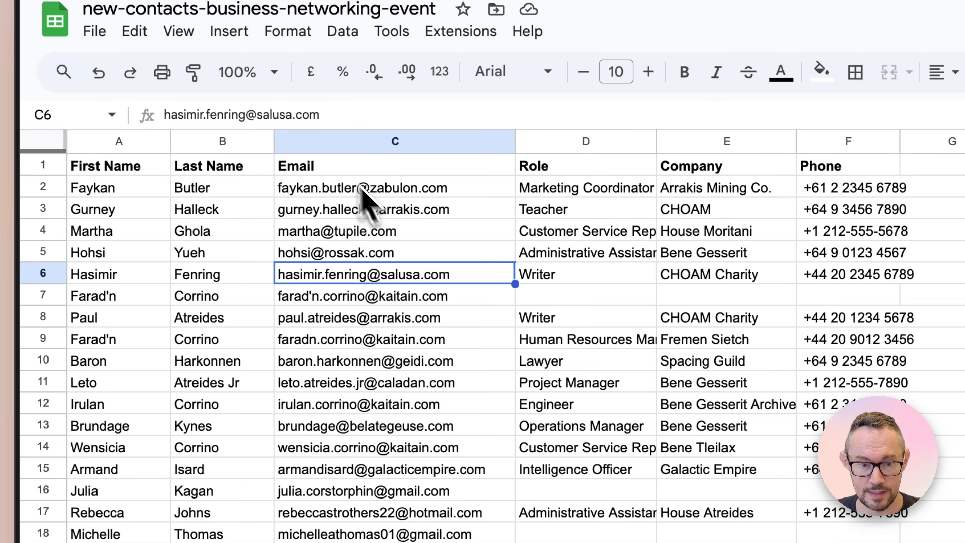
left_click_drag(367, 167, 409, 334)
left_click(380, 318)
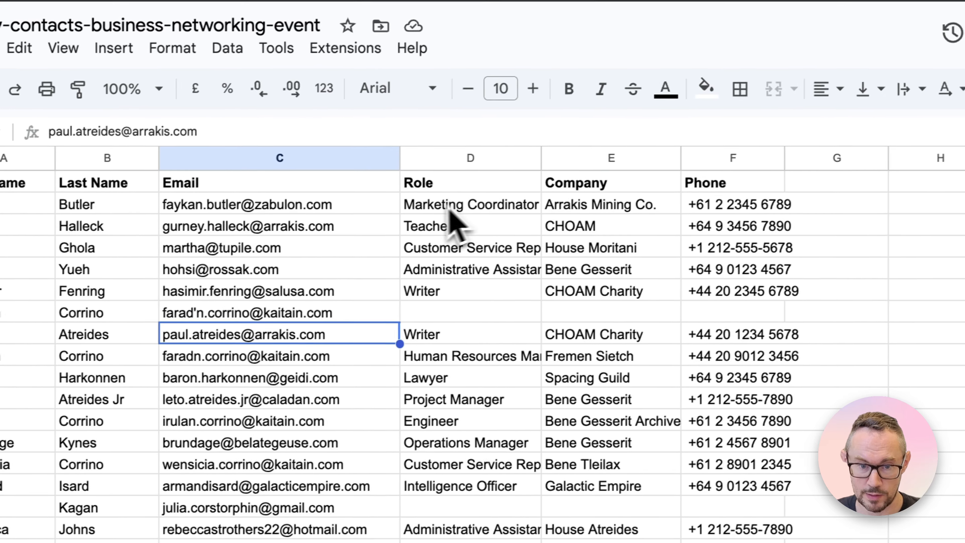
Step: Rename the Role column header in cell D1 as "Job Title"
left_click(555, 189)
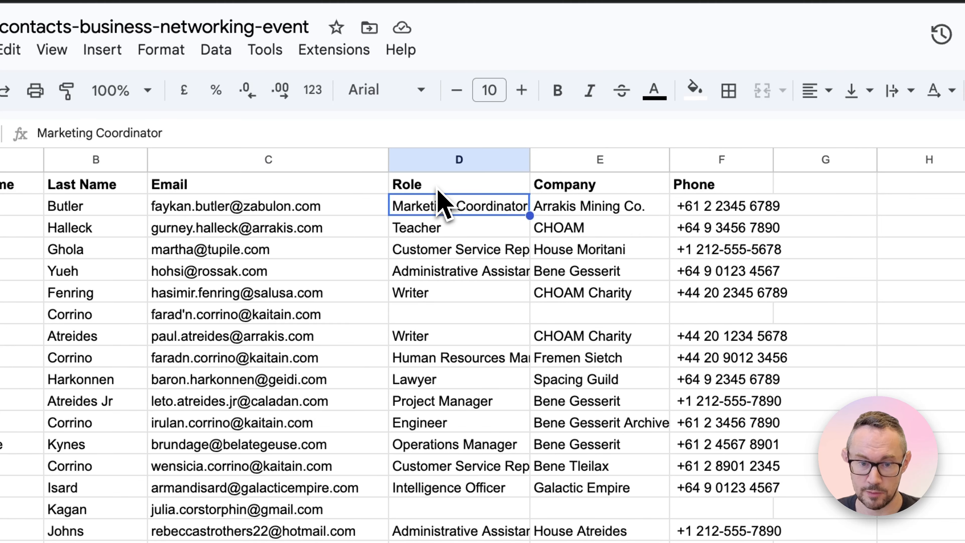
double_click(435, 190)
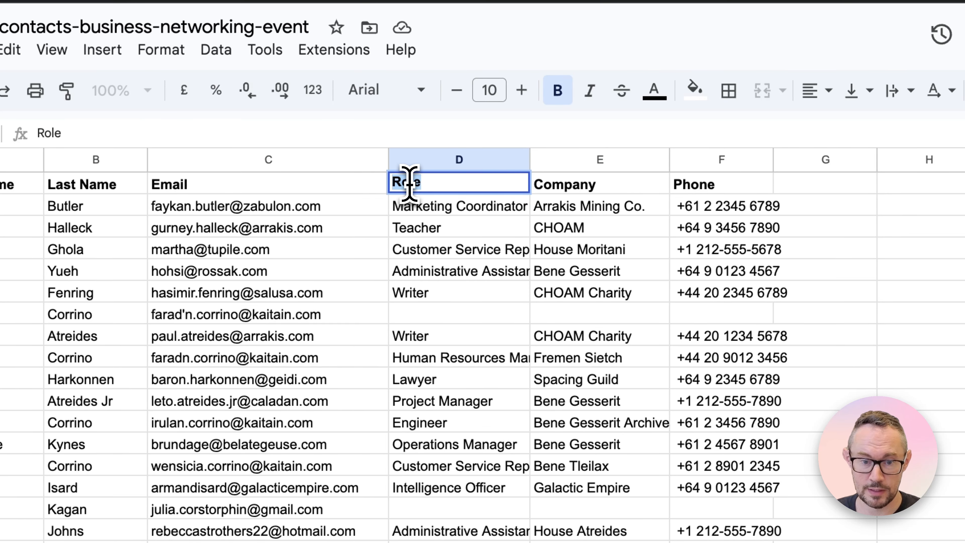
type("Job ")
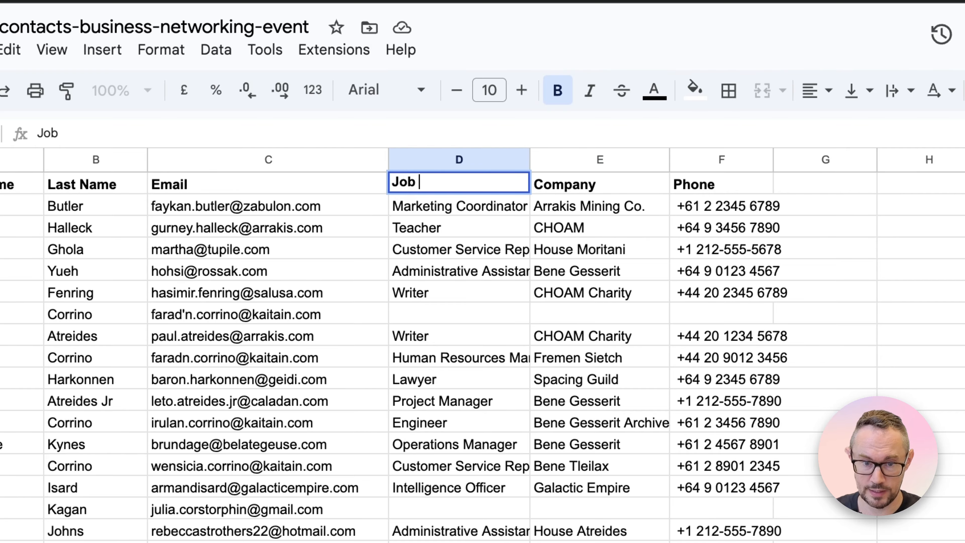
type("Title")
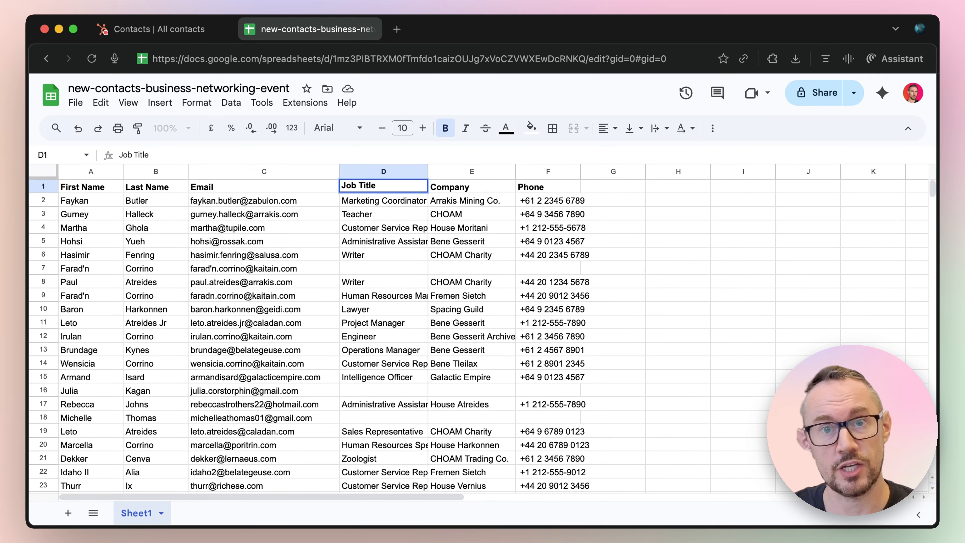
key("Return")
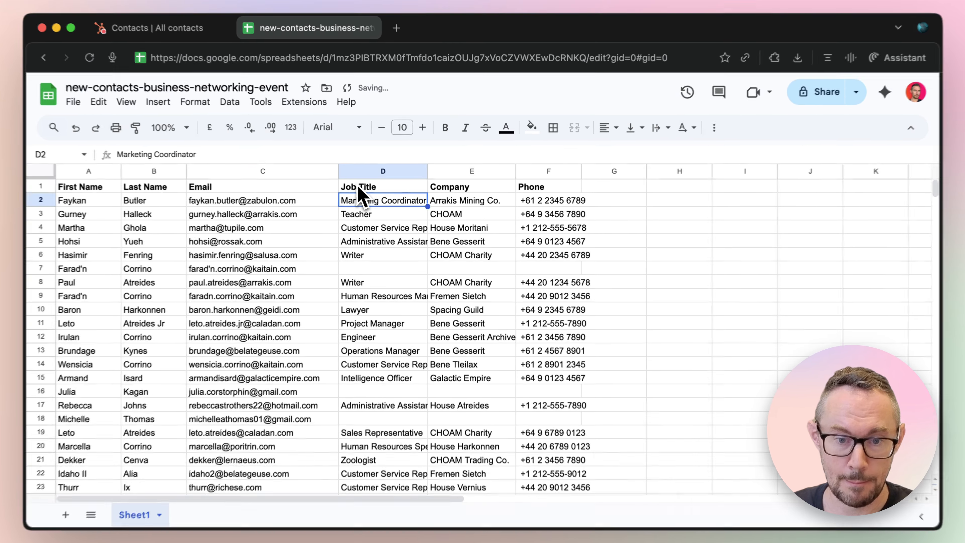
left_click(358, 187)
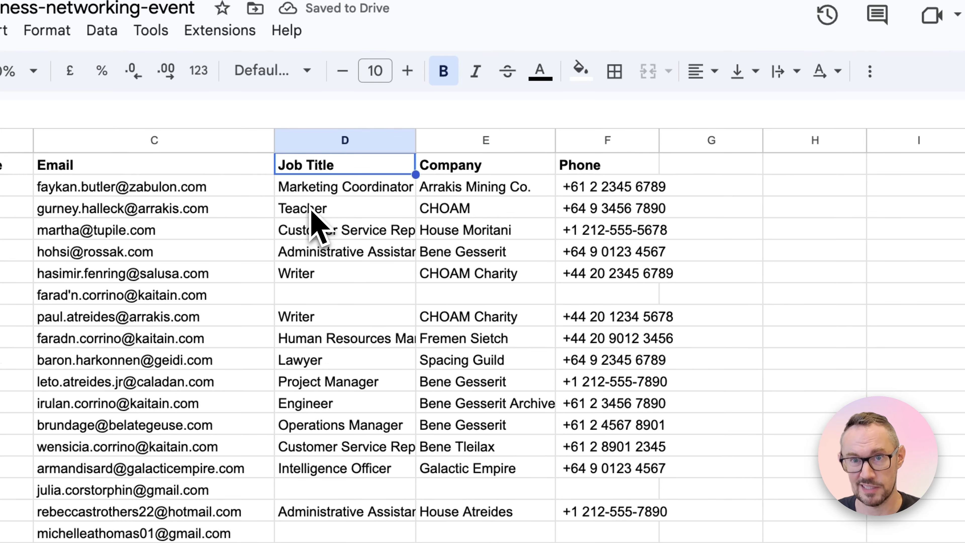
left_click(322, 234)
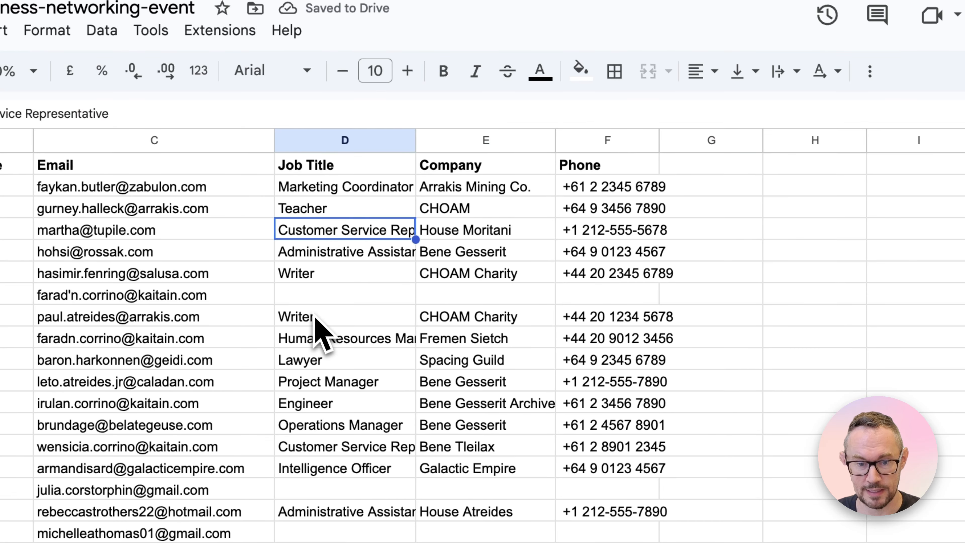
Step: Rename the Company column header in cell E1 as "Company Name"
left_click(488, 211)
double_click(498, 167)
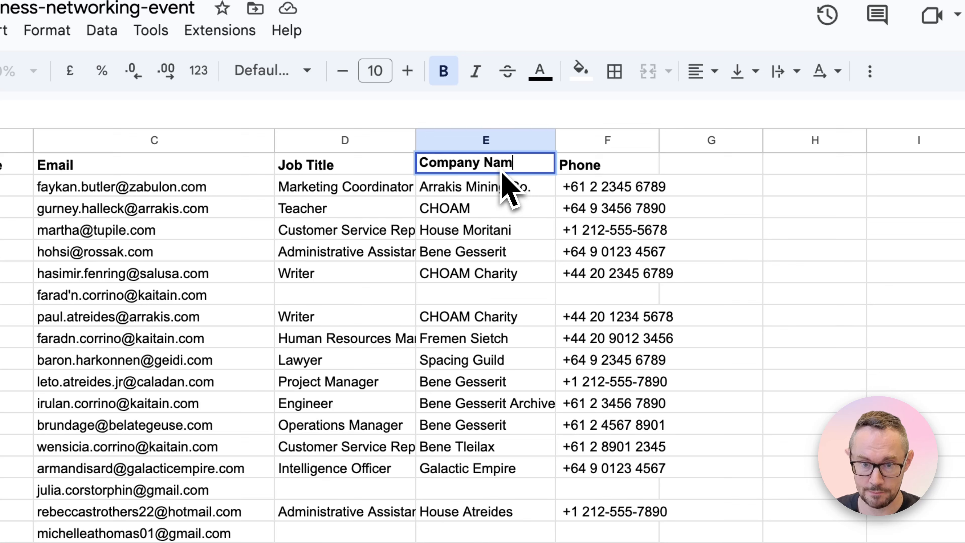
key("Return")
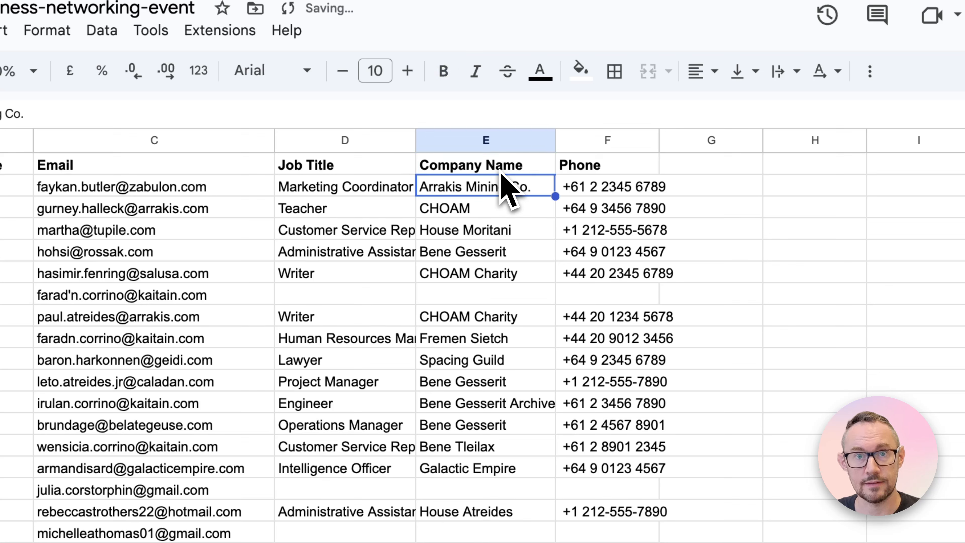
left_click(484, 280)
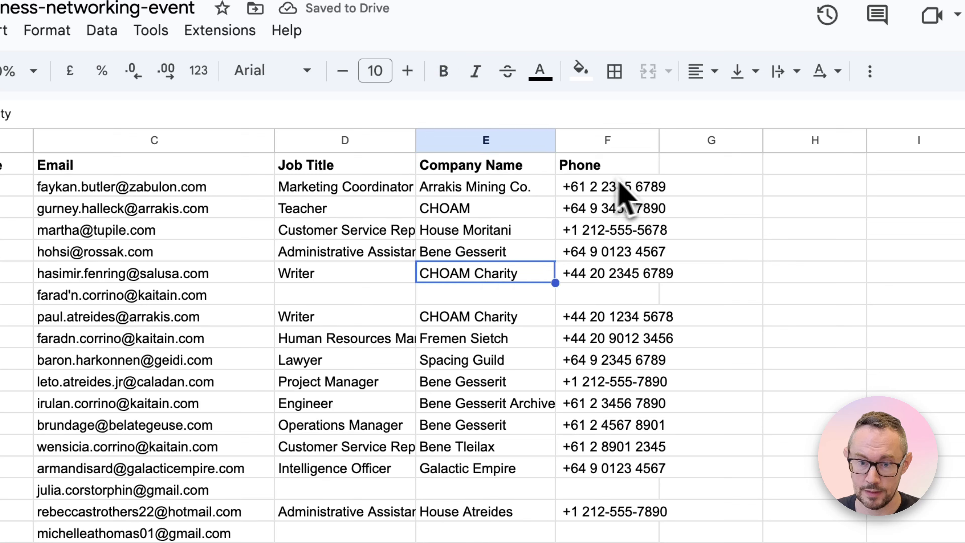
Step: Rename the Phone column header in cell F1 as "Telephone 2"
left_click(619, 170)
double_click(591, 168)
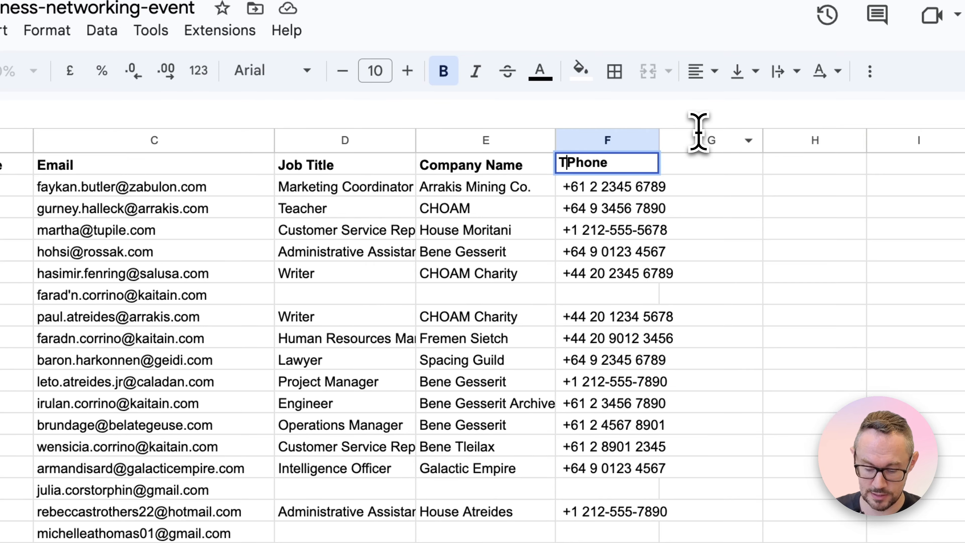
type("Tele")
key("shift+Right")
type("p")
key("super+Right")
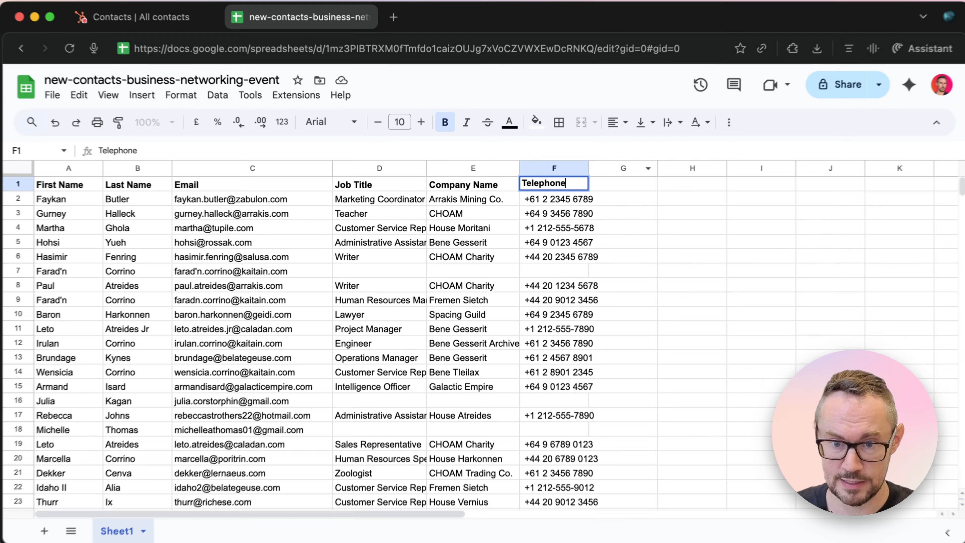
type("2")
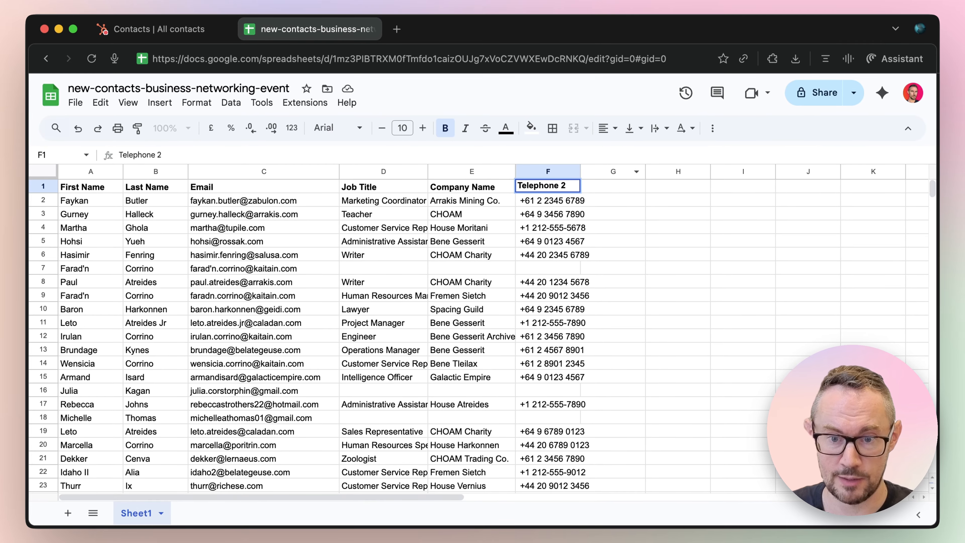
key("Return")
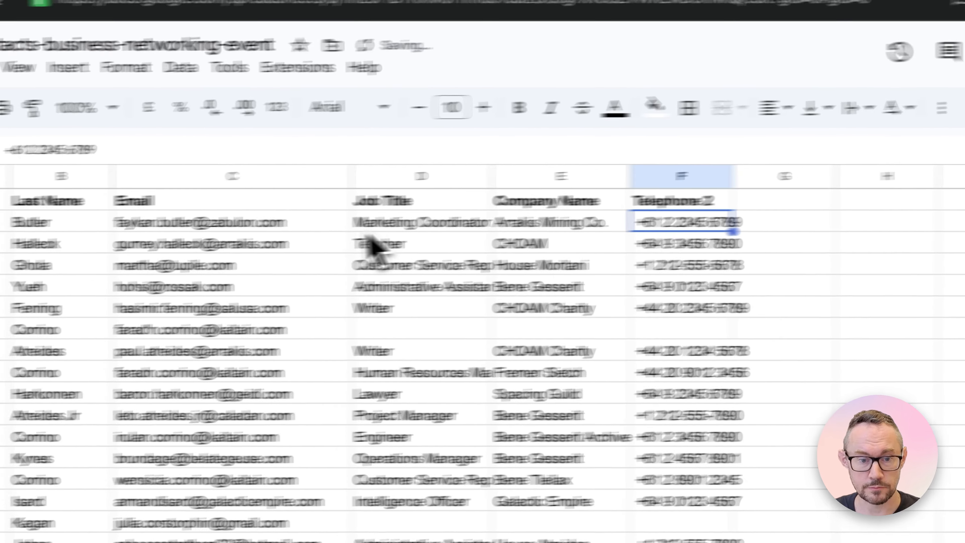
Step: Check the Email column, looking at its header and several of the contact addresses listed below it
left_click(217, 226)
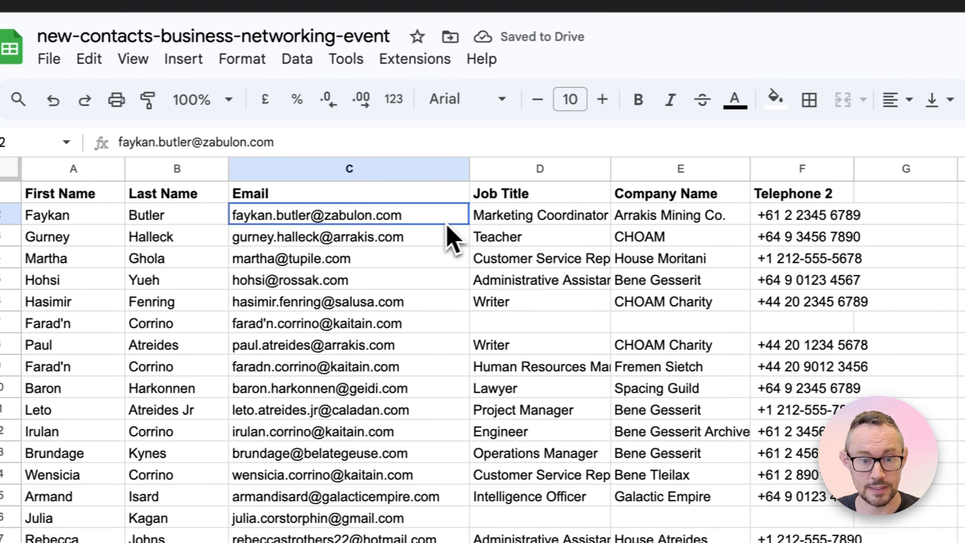
left_click(460, 256)
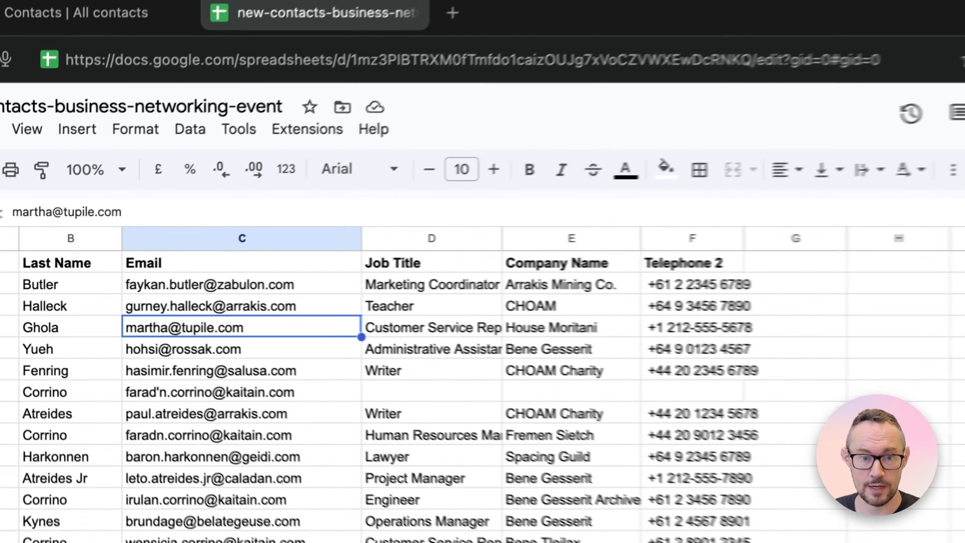
left_click(695, 235)
left_click(355, 237)
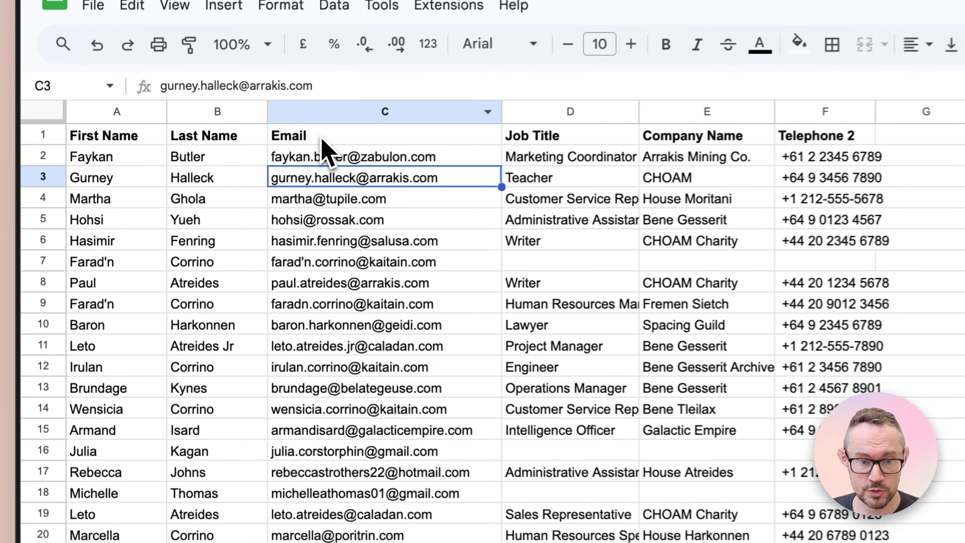
left_click(220, 190)
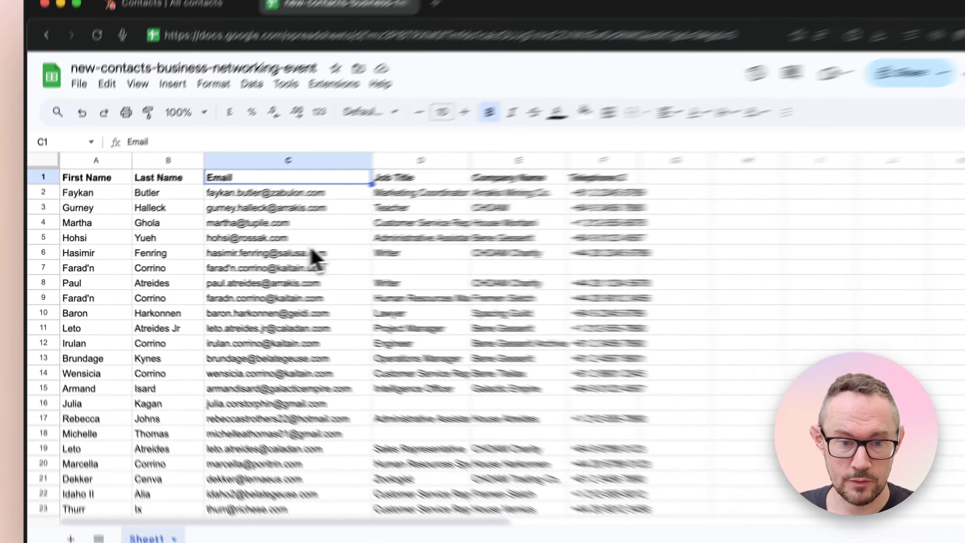
left_click(292, 241)
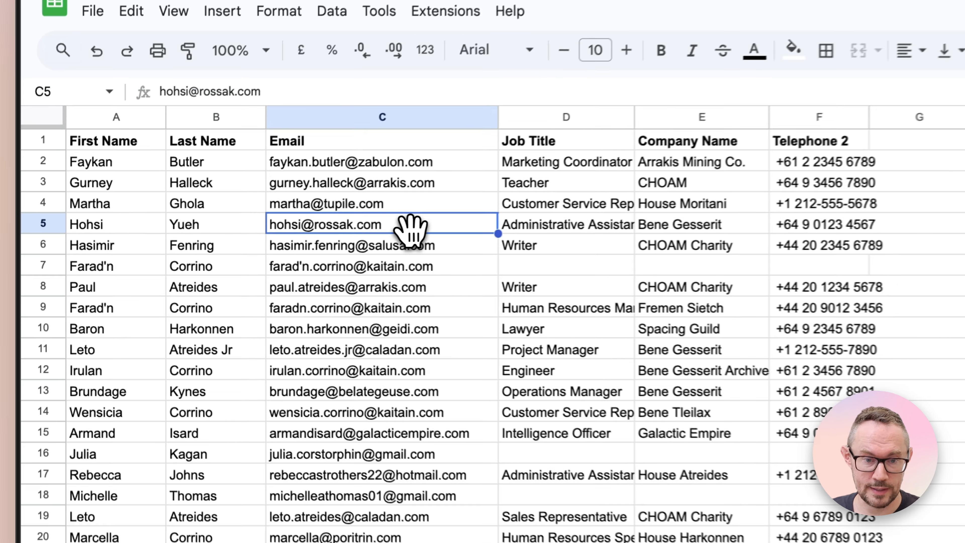
left_click(386, 325)
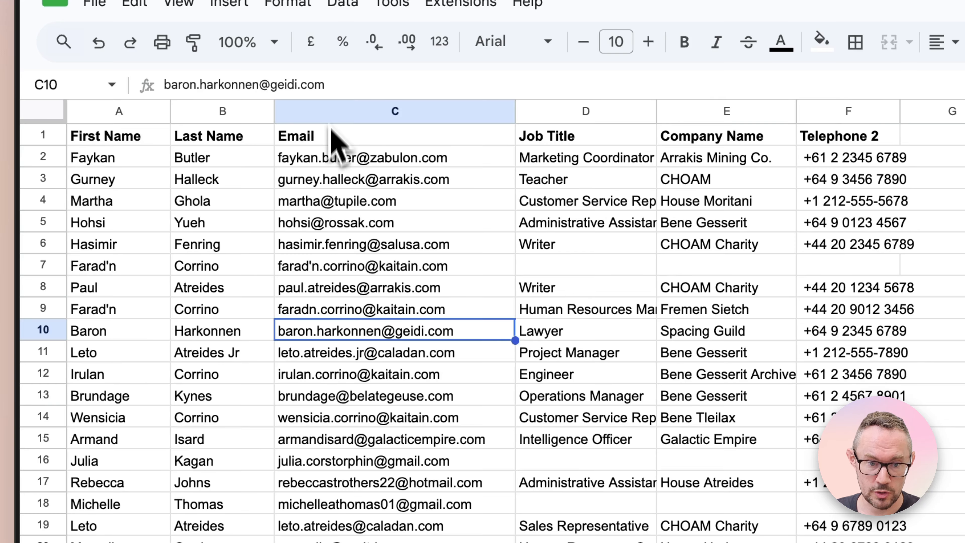
left_click(323, 109)
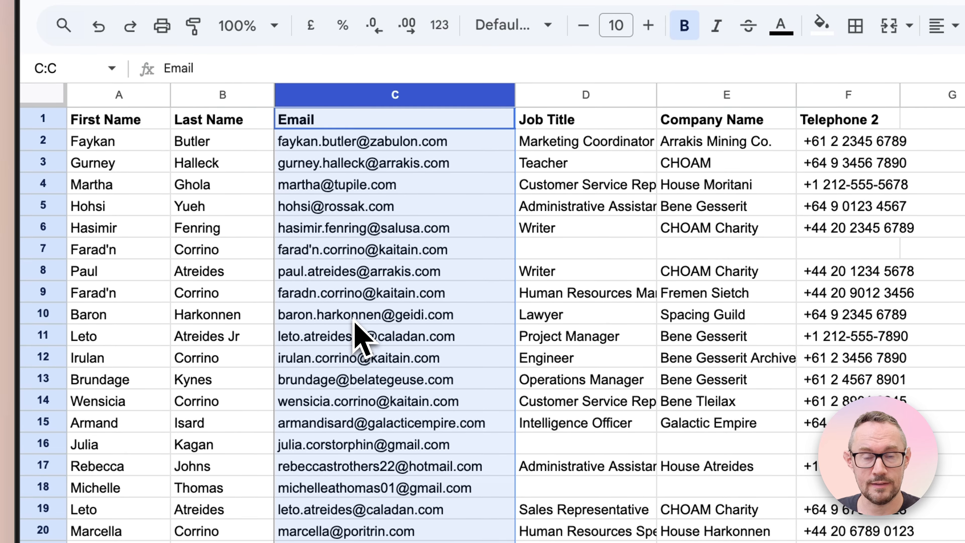
left_click(346, 234)
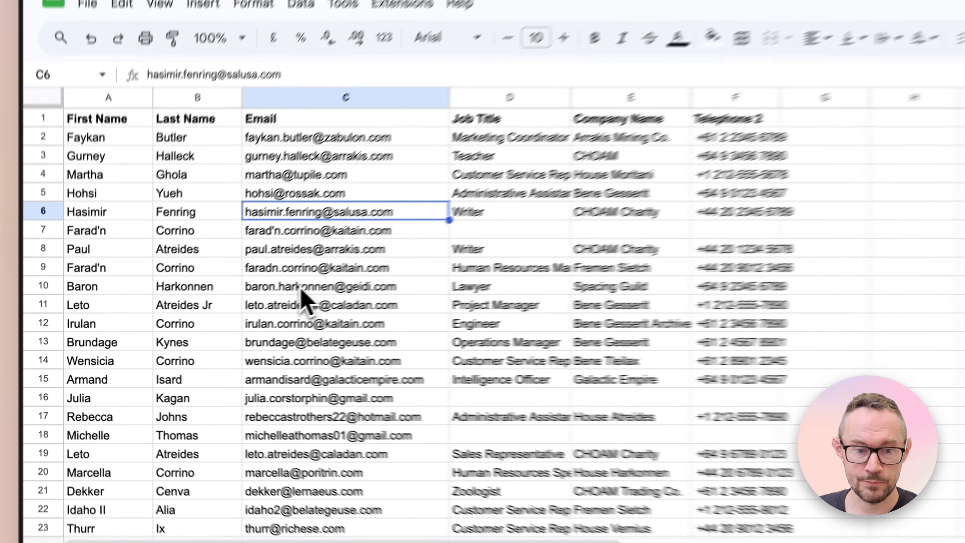
left_click(232, 309)
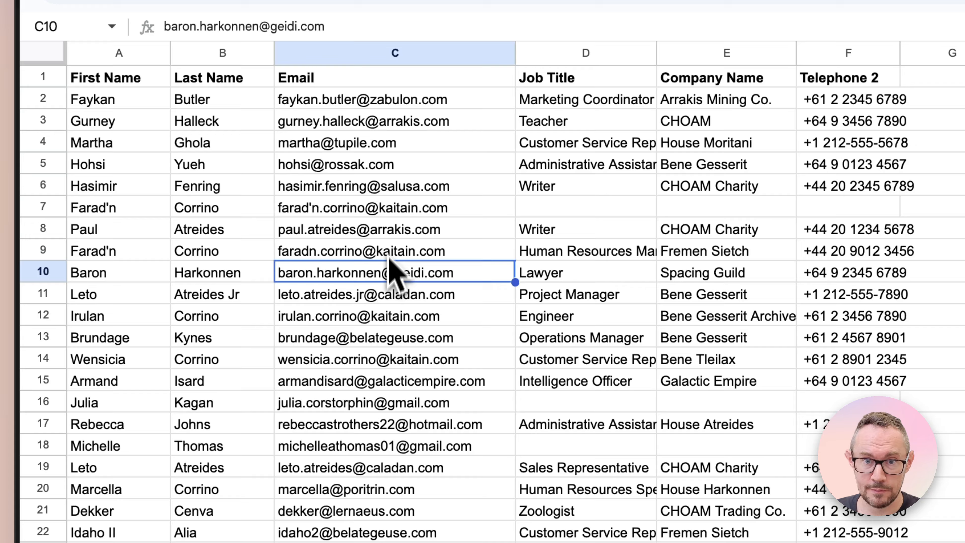
left_click(394, 313)
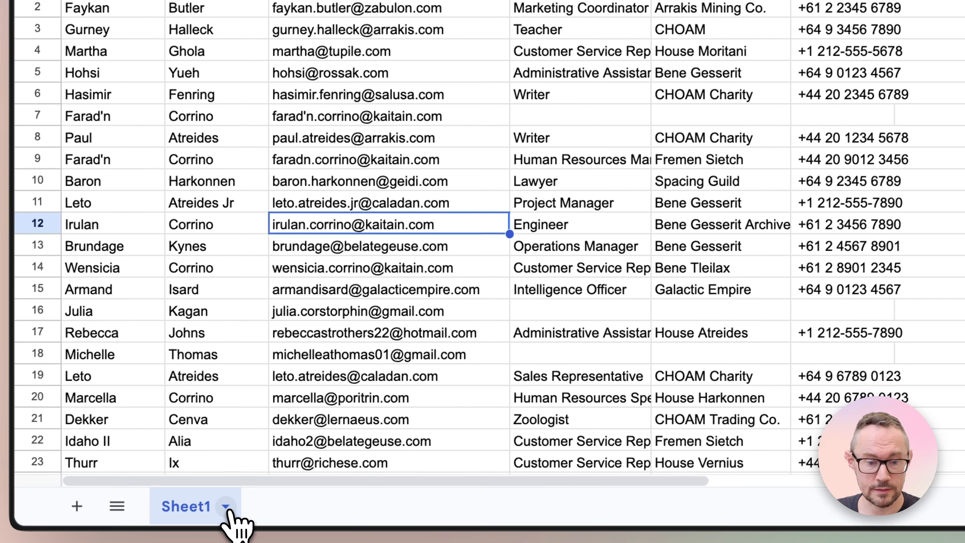
Step: Duplicate Sheet1 in the contact spreadsheet and rename the copy as "Import"
left_click(181, 528)
left_click(231, 190)
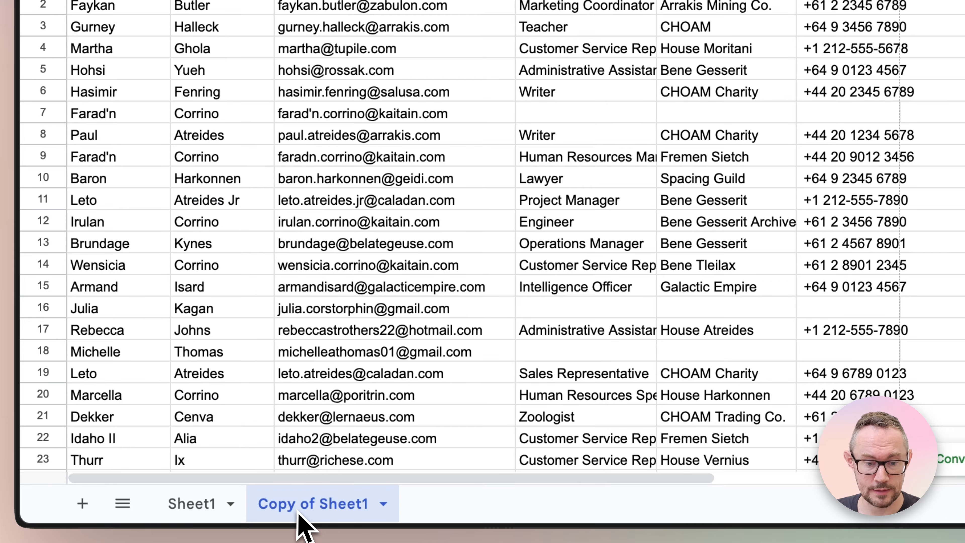
double_click(298, 510)
type("Impoe")
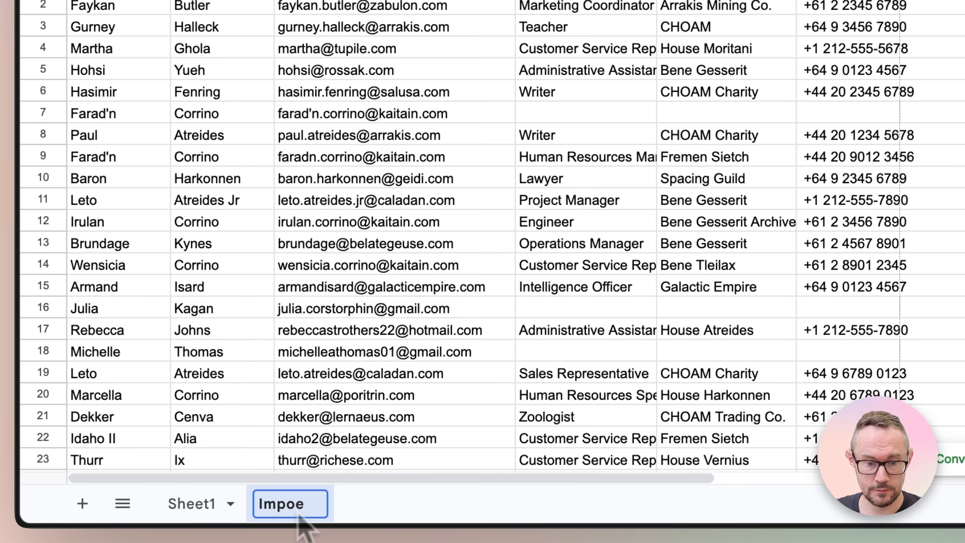
key("BackSpace")
type("rt")
left_click(402, 157)
left_click(480, 102)
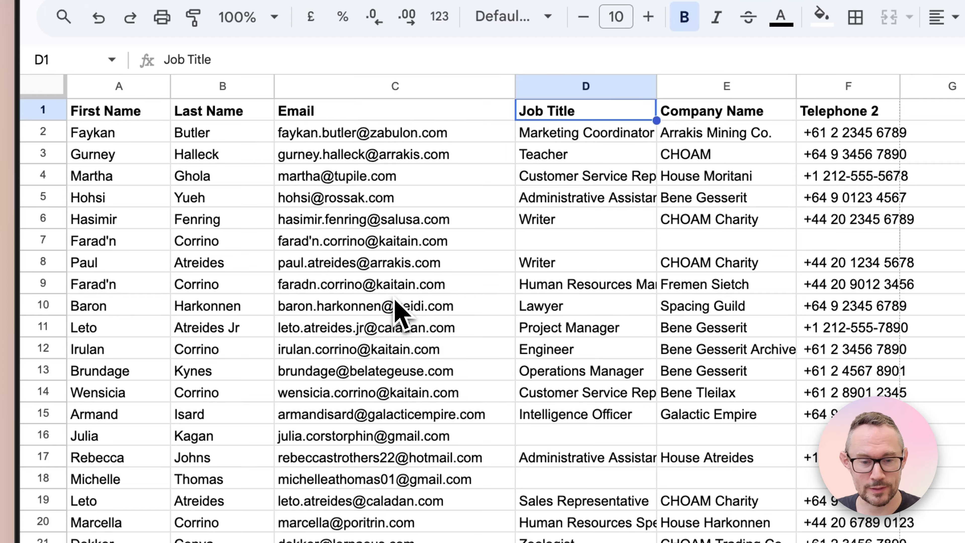
left_click(395, 285)
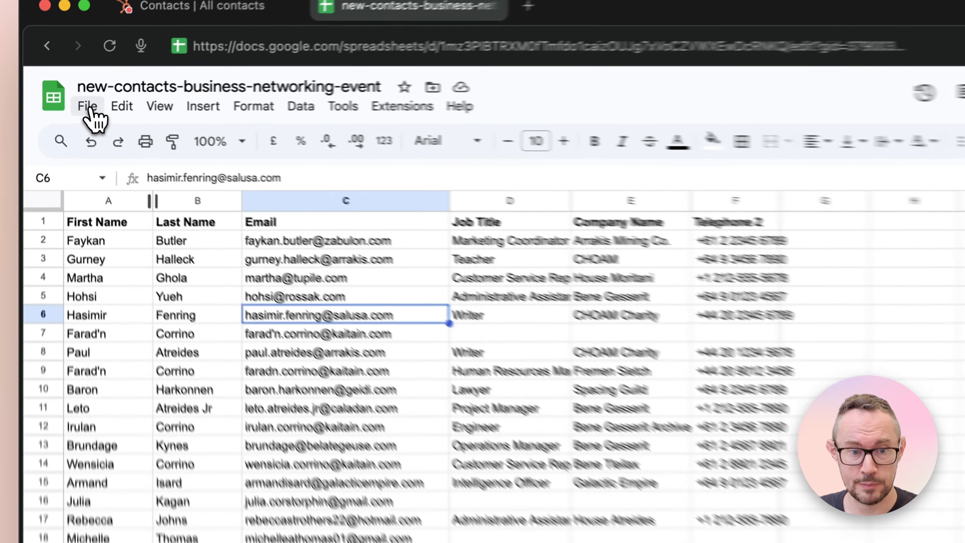
left_click(76, 103)
mouse_move(162, 266)
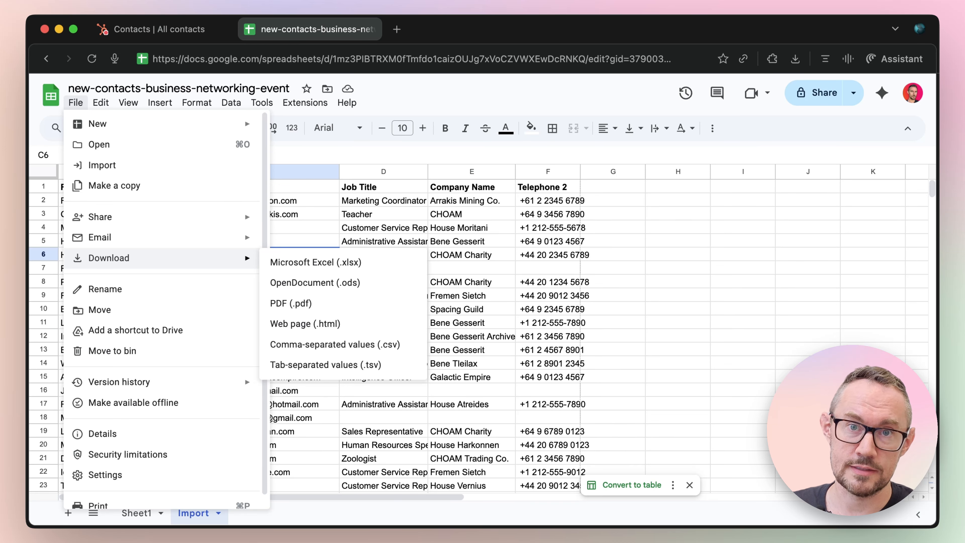
left_click(471, 336)
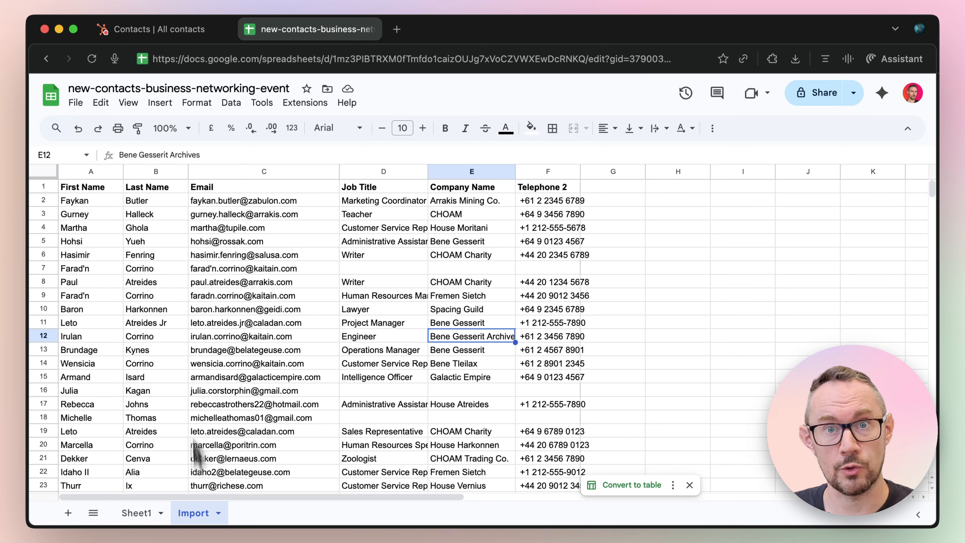
left_click(174, 377)
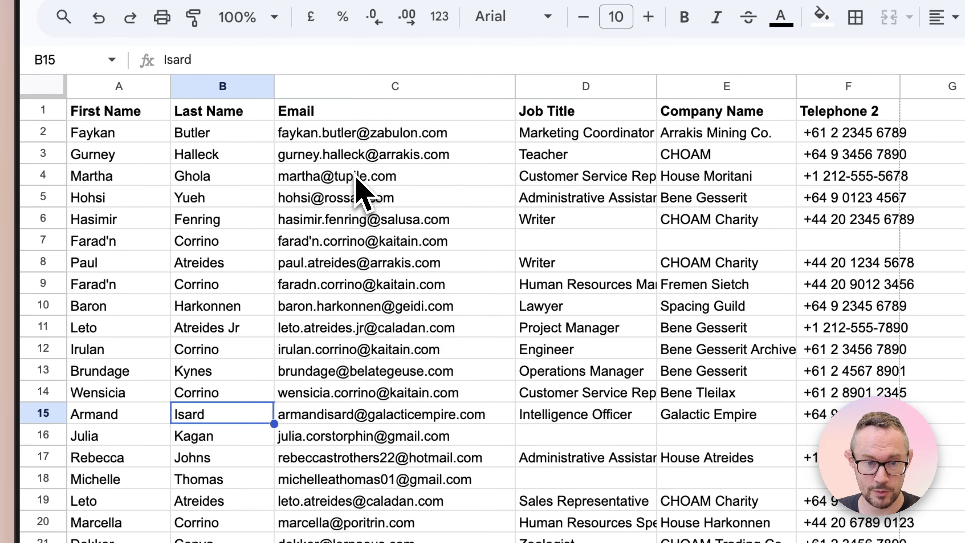
left_click(356, 176)
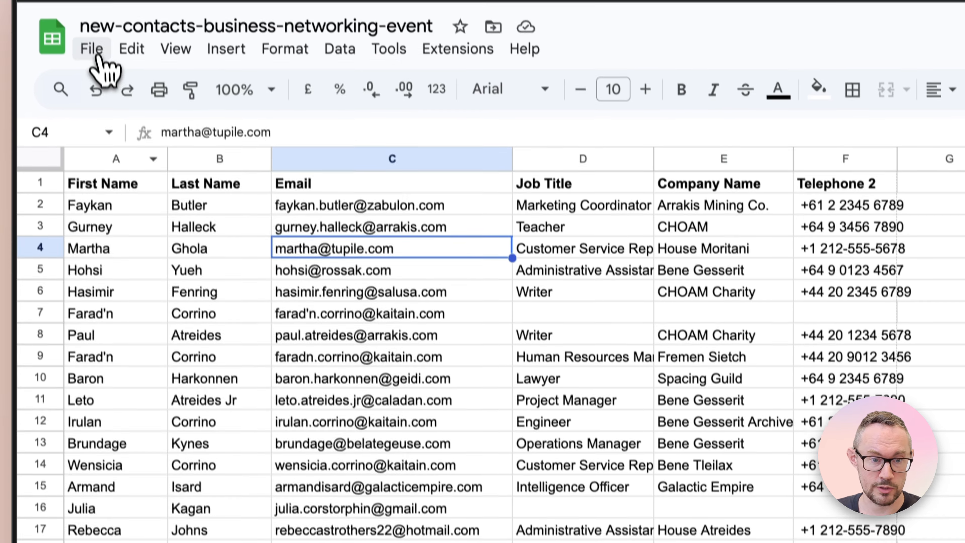
Step: Download the Import sheet as a comma-separated values (.csv) file and switch to the HubSpot contacts list
left_click(93, 48)
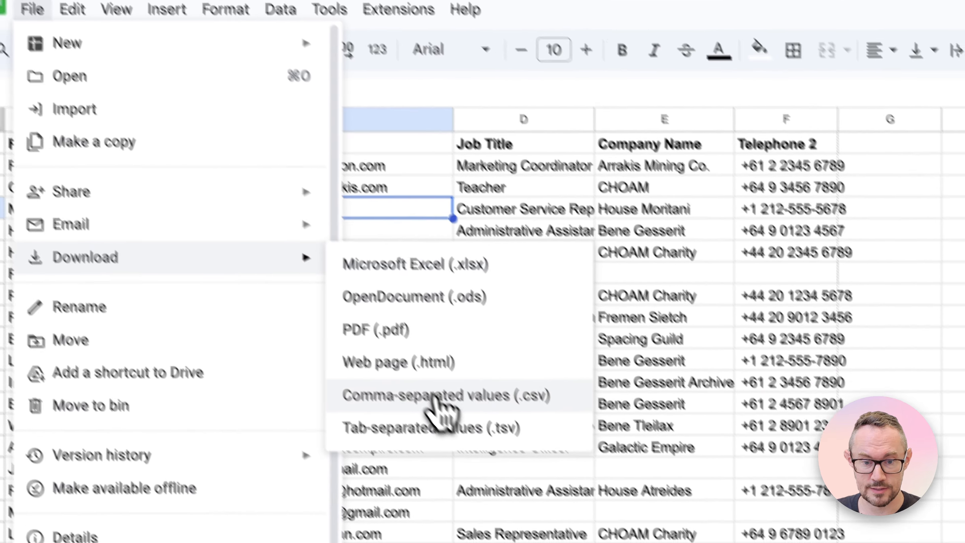
left_click(463, 401)
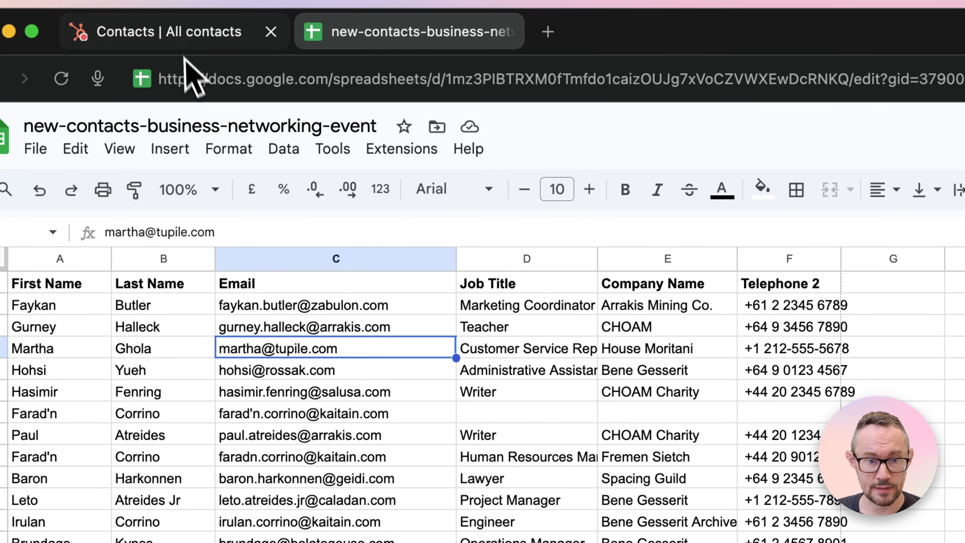
left_click(161, 33)
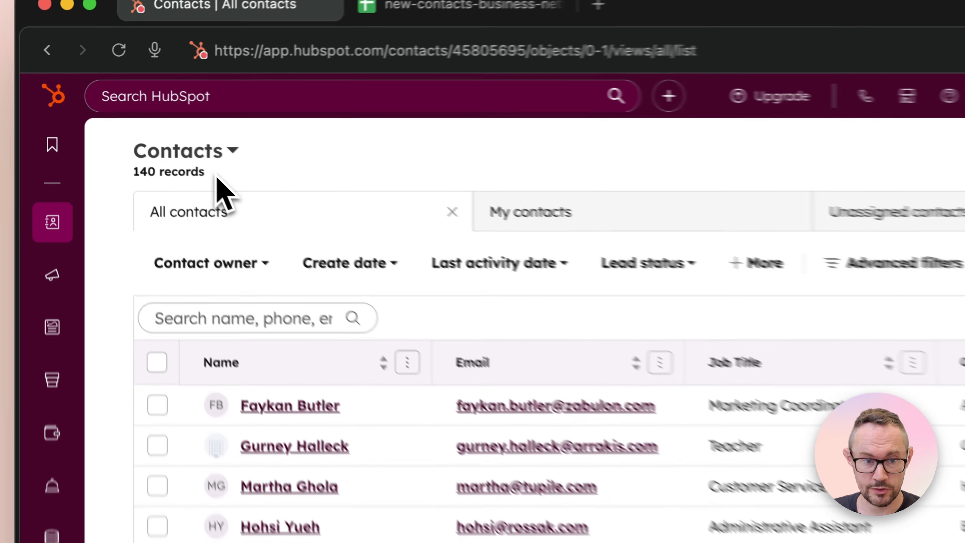
mouse_move(49, 226)
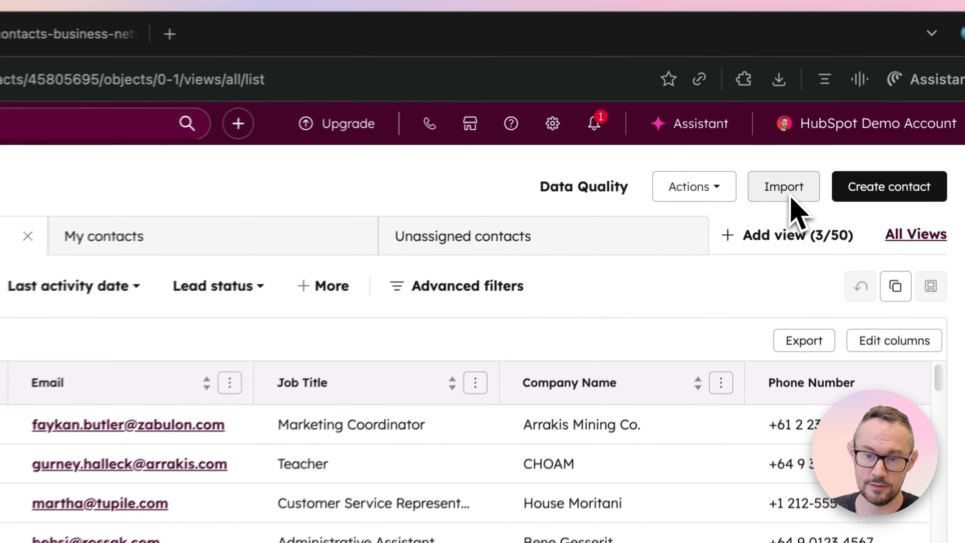
Step: Open the data import page from the contacts list and look through the past imports
left_click(783, 187)
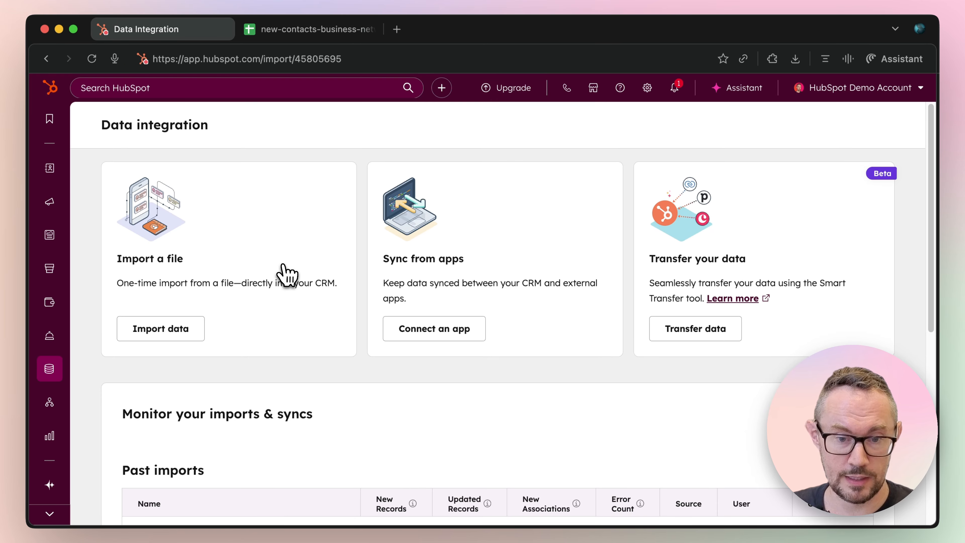
scroll(287, 274, "down", 5)
scroll(286, 273, "down", 5)
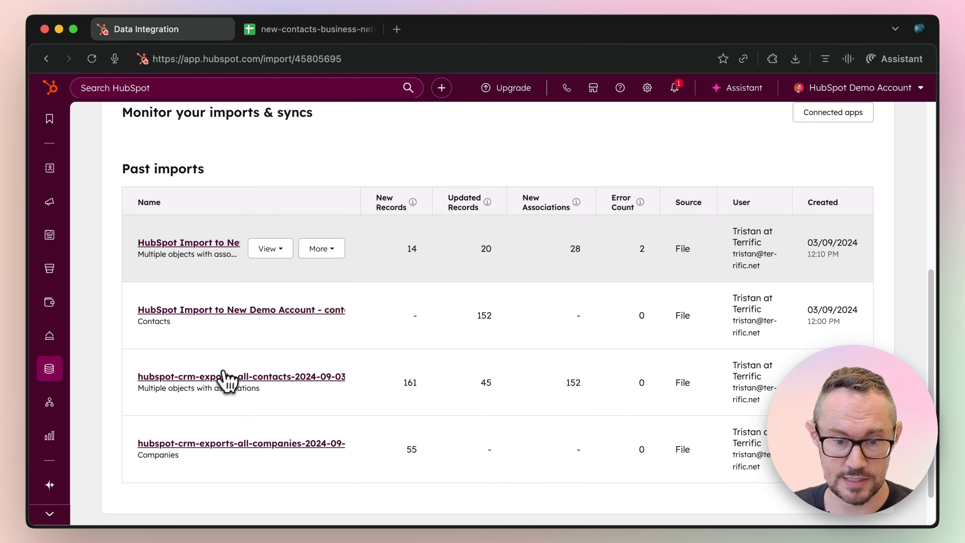
scroll(222, 373, "up", 6)
scroll(228, 384, "up", 3)
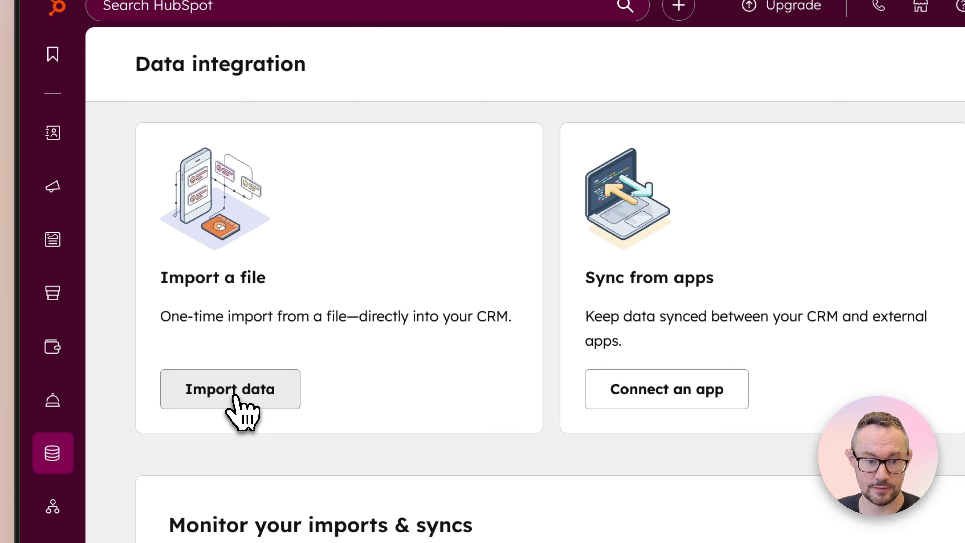
Step: Start a new file import for contacts, companies and other CRM data
left_click(232, 396)
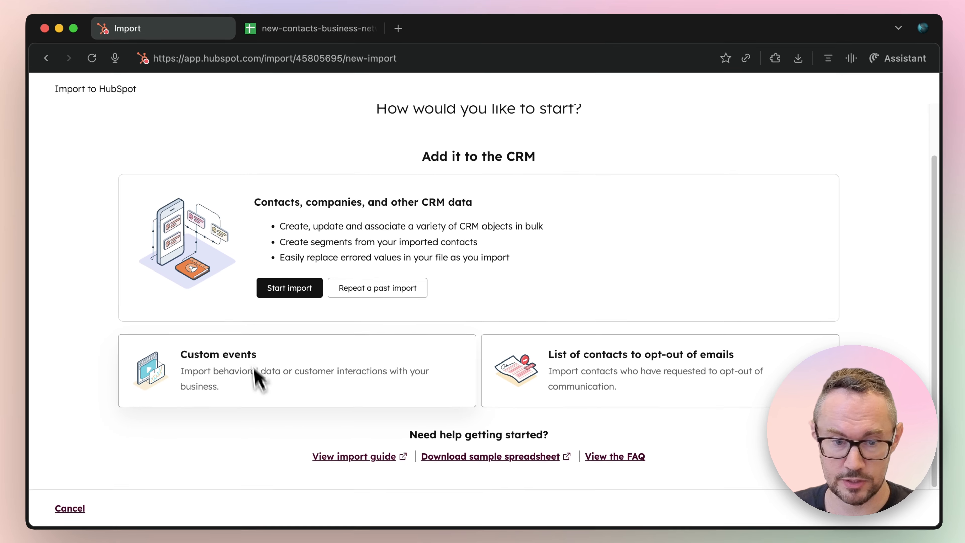
scroll(478, 382, "up", 3)
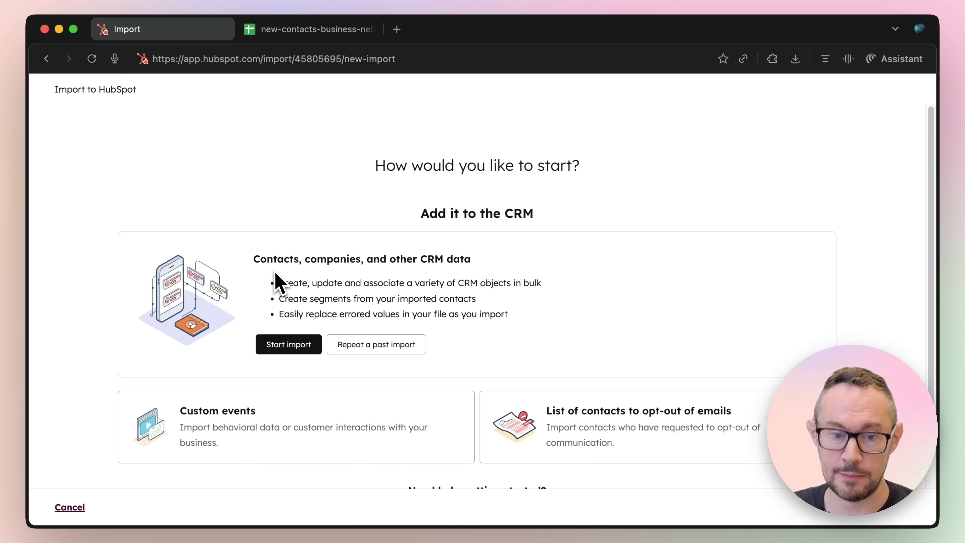
left_click(289, 345)
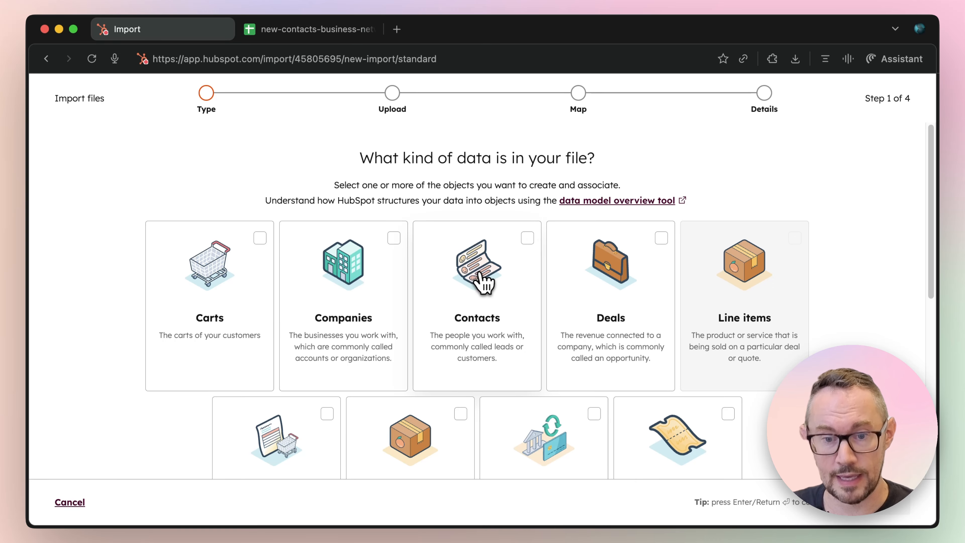
Step: Choose Contacts as the kind of data in the file and continue to the upload stage
left_click(463, 329)
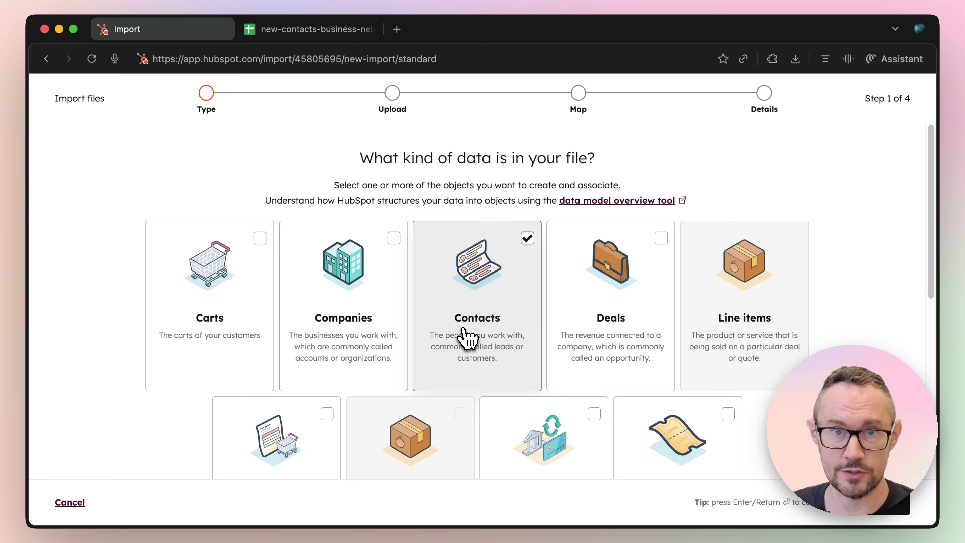
scroll(465, 330, "down", 2)
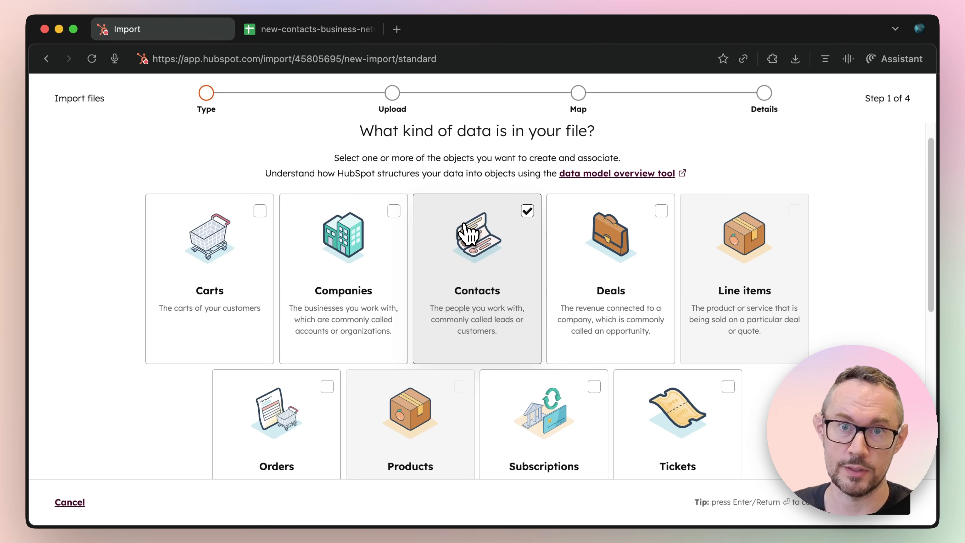
scroll(472, 233, "up", 1)
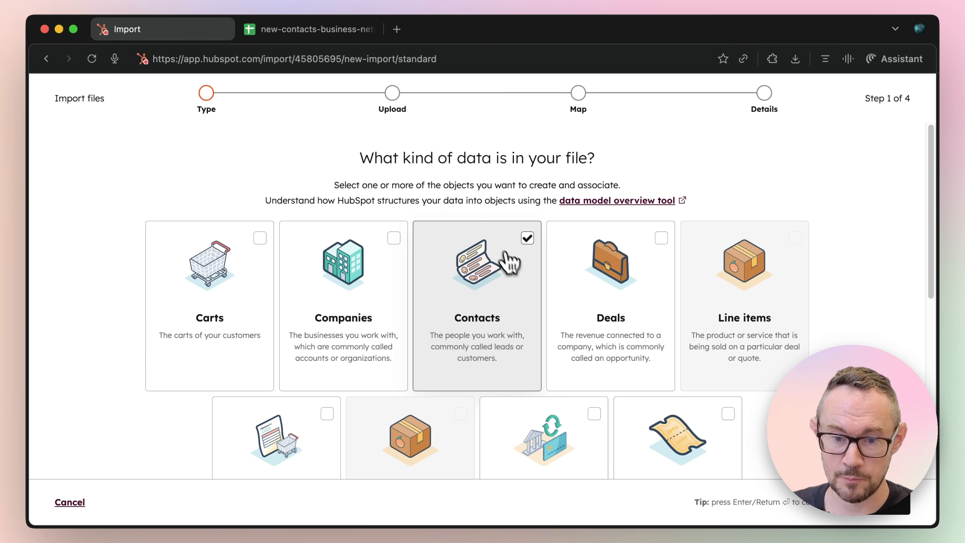
scroll(514, 271, "down", 3)
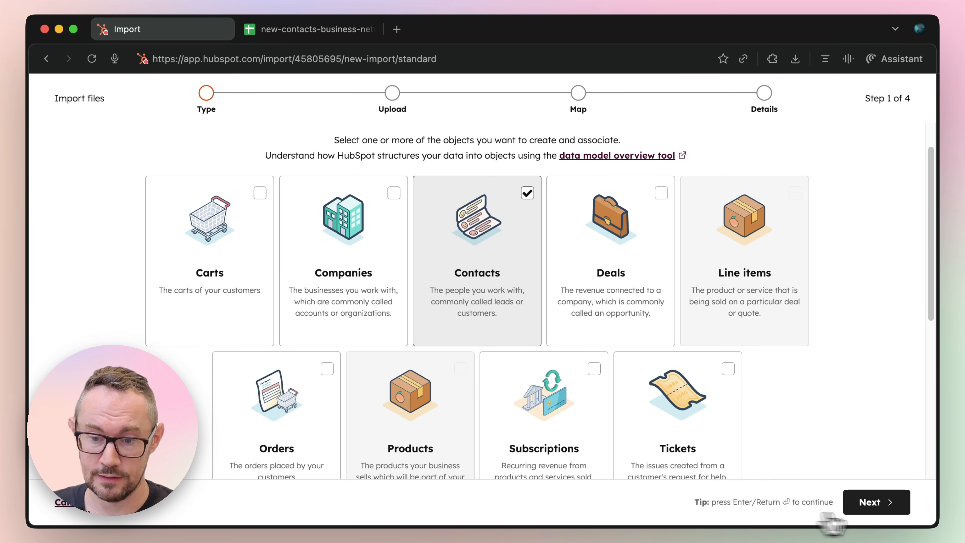
left_click(888, 509)
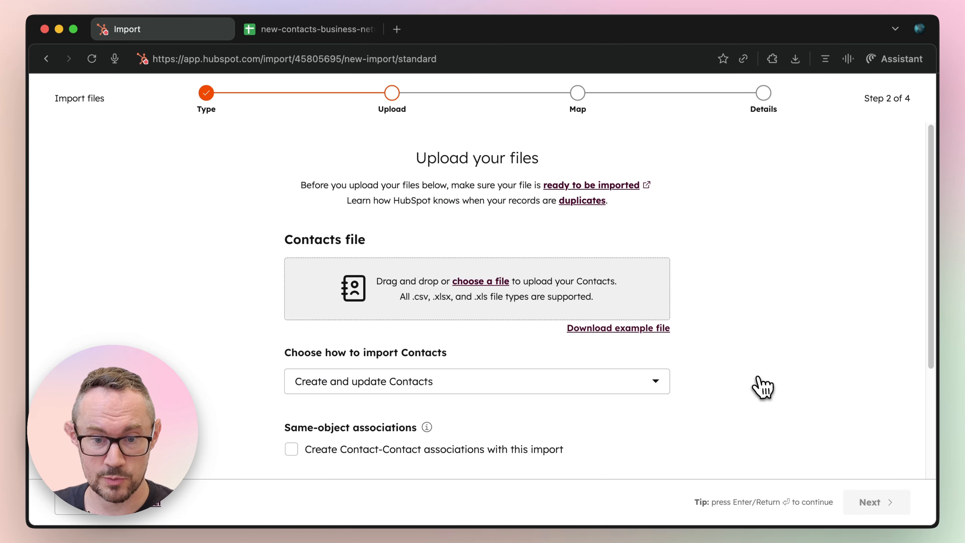
Step: Upload the recently downloaded "new-contacts-business-networking-event - Import.csv" as the Contacts file
left_click(795, 59)
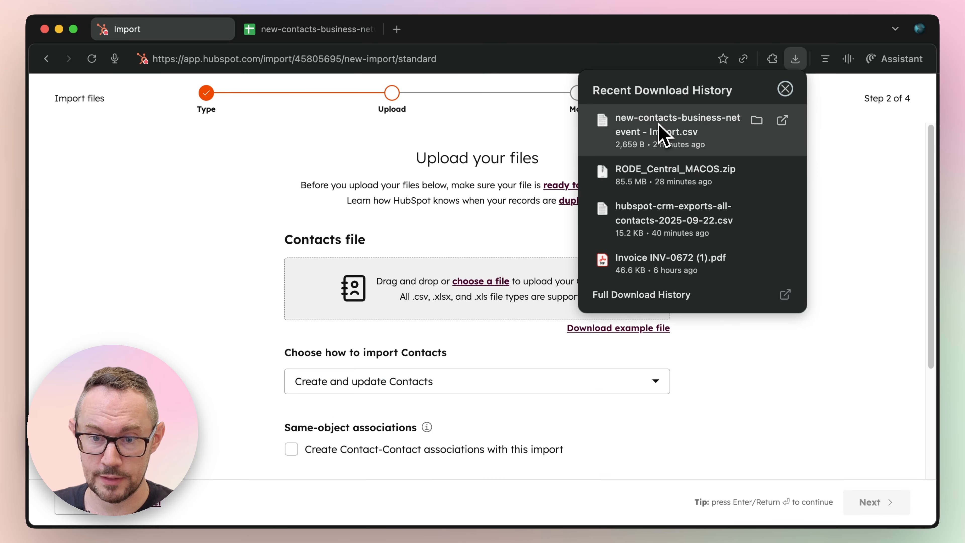
left_click_drag(647, 150, 502, 300)
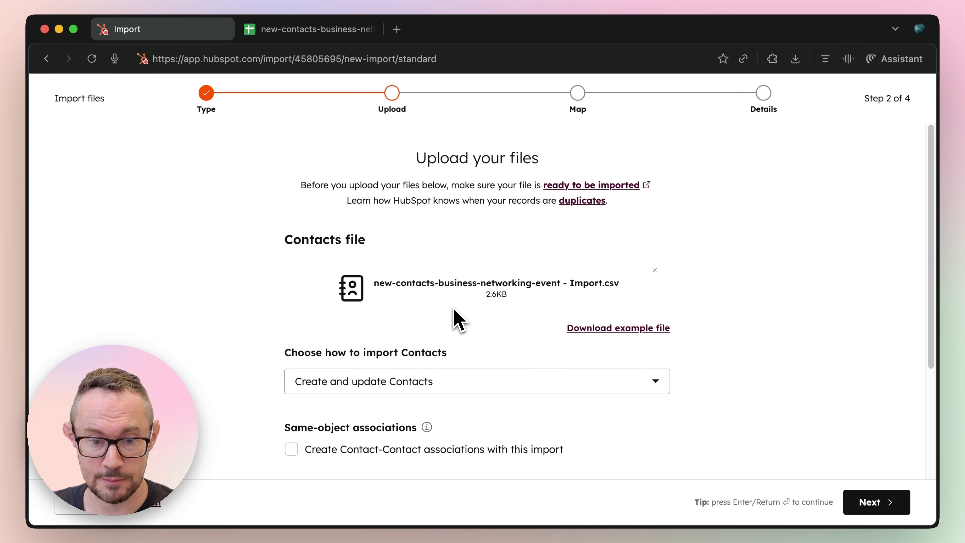
Step: Review the upload settings, examining the choices for how to import Contacts, the same-object associations and the column header language
scroll(433, 293, "down", 3)
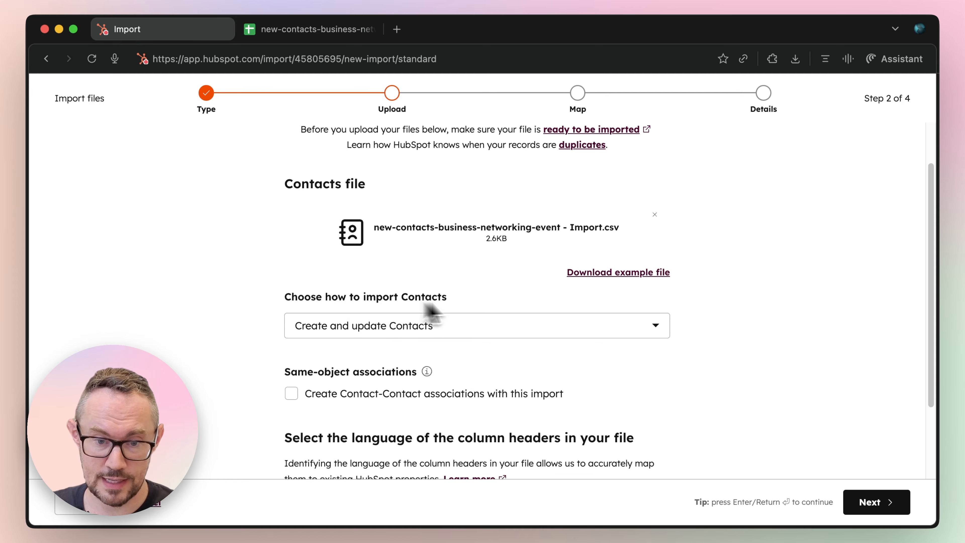
scroll(304, 315, "down", 1)
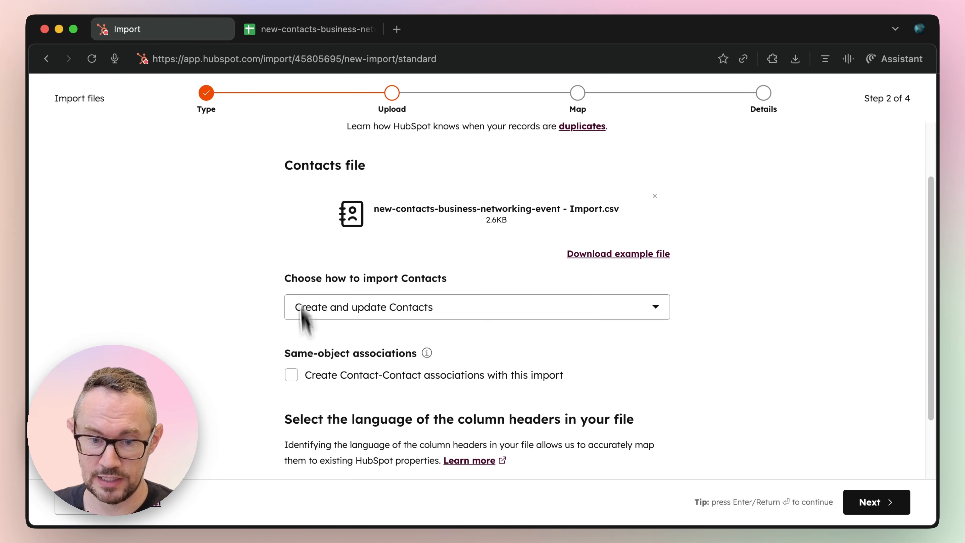
scroll(361, 426, "down", 2)
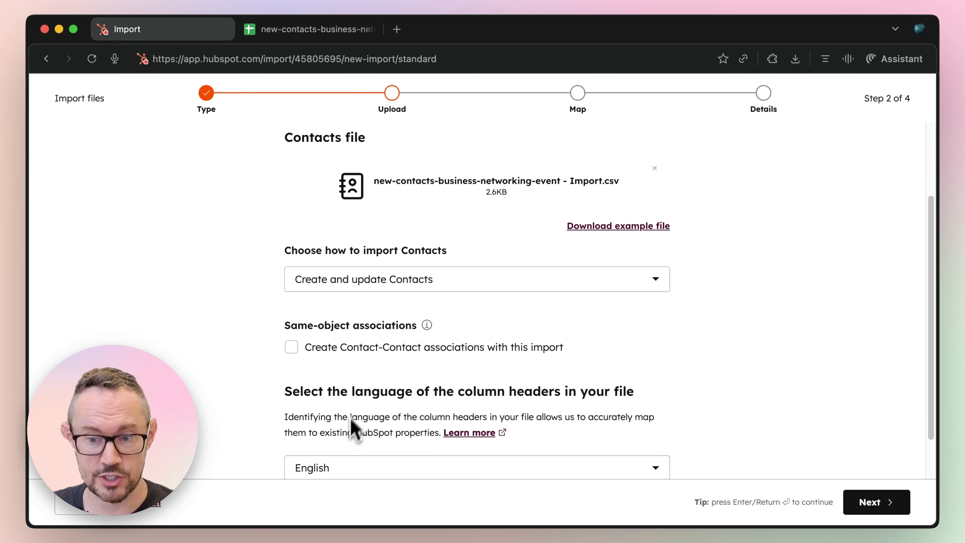
left_click(353, 279)
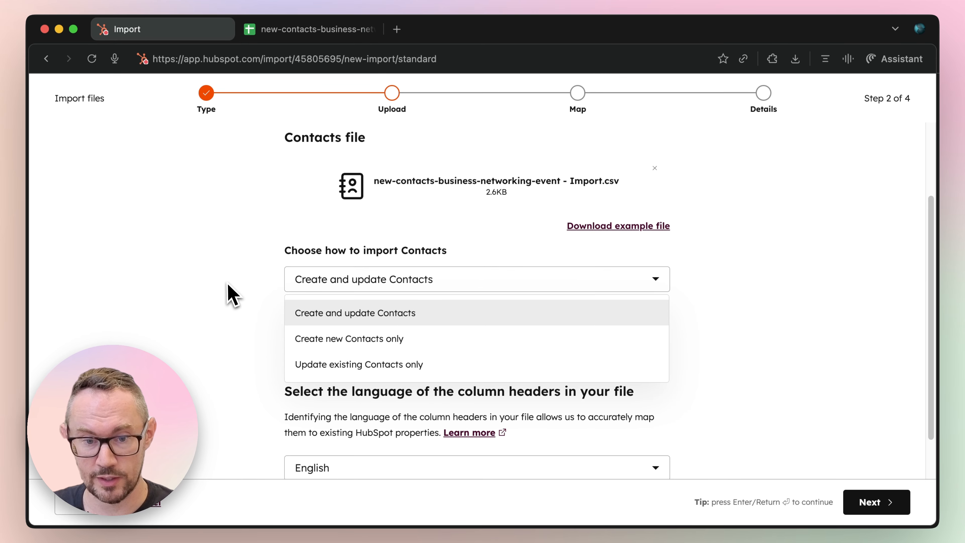
left_click(232, 295)
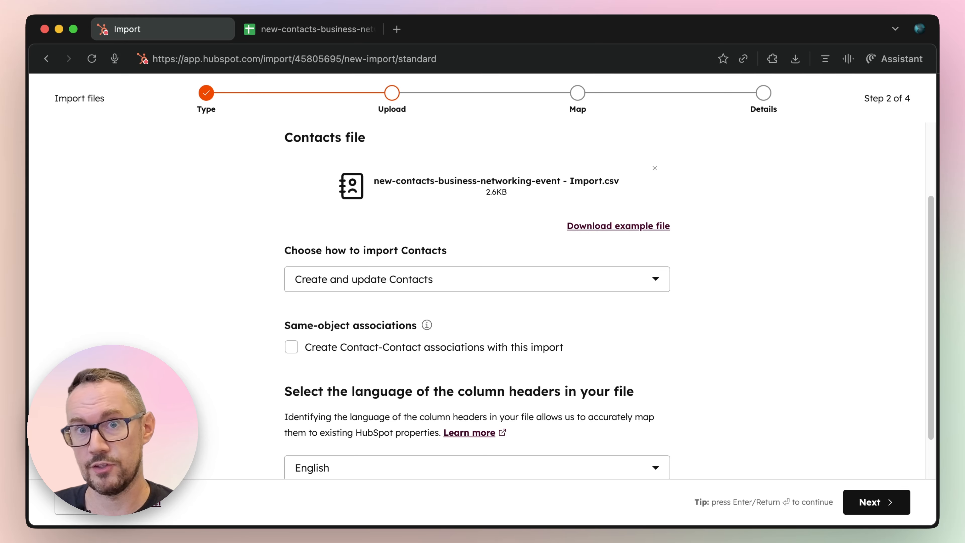
scroll(728, 306, "down", 3)
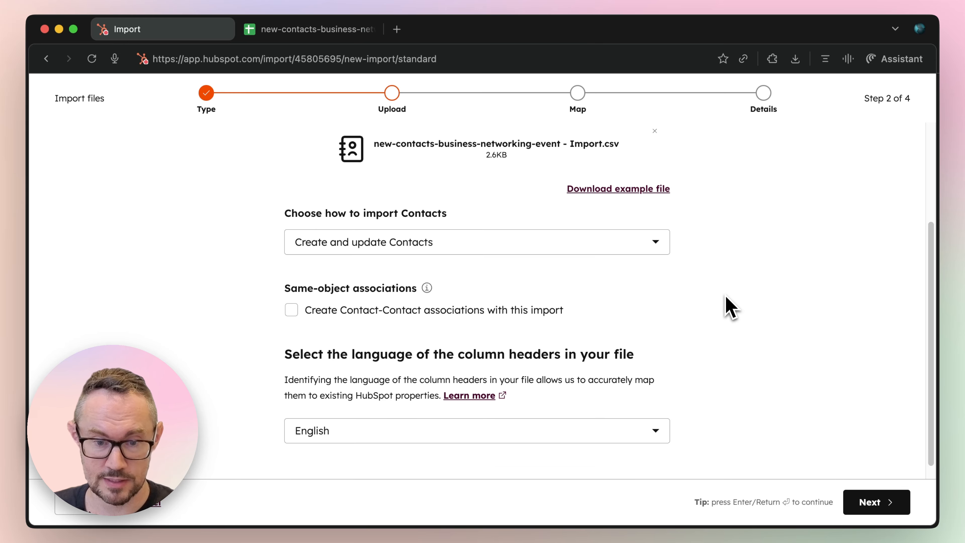
Step: Look over the upload settings once more and continue to the column mapping stage
scroll(363, 388, "up", 2)
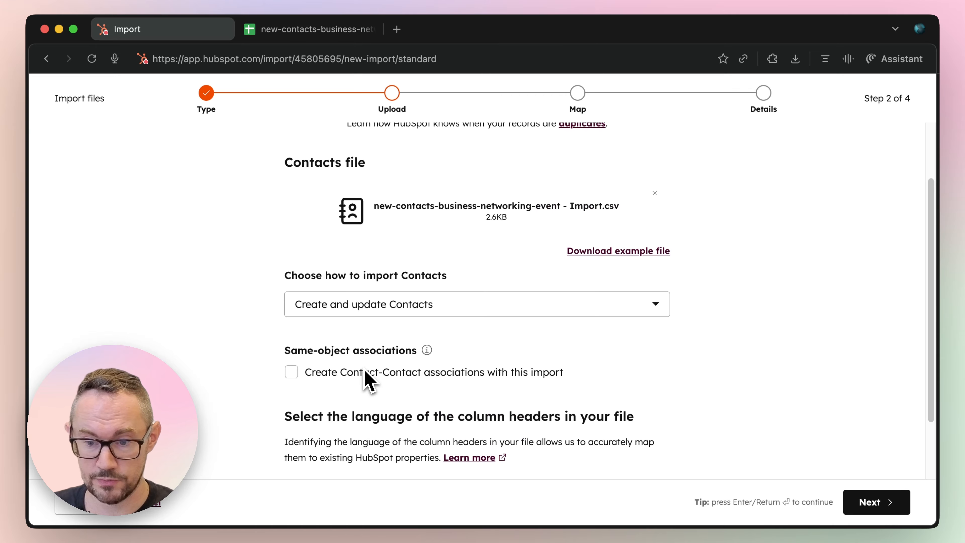
scroll(429, 379, "down", 2)
scroll(422, 431, "up", 3)
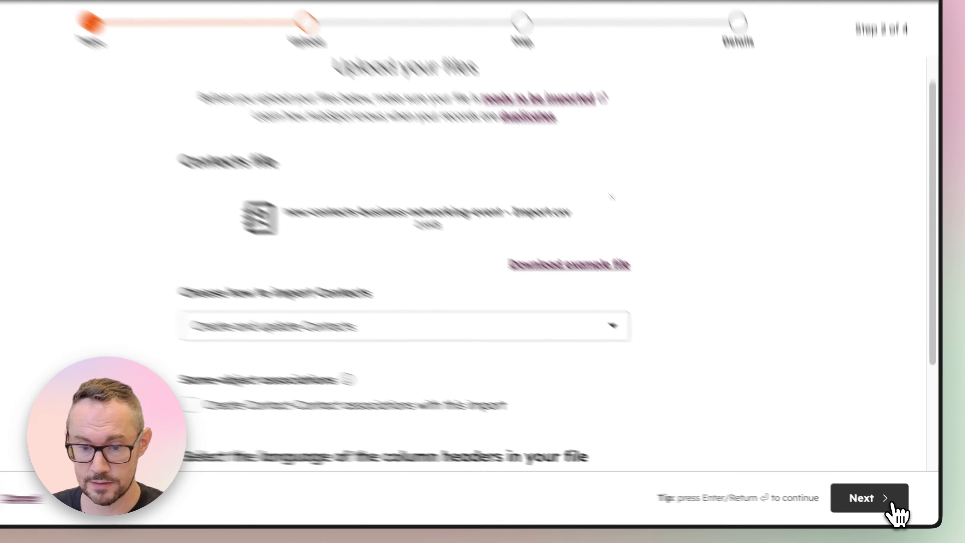
left_click(895, 506)
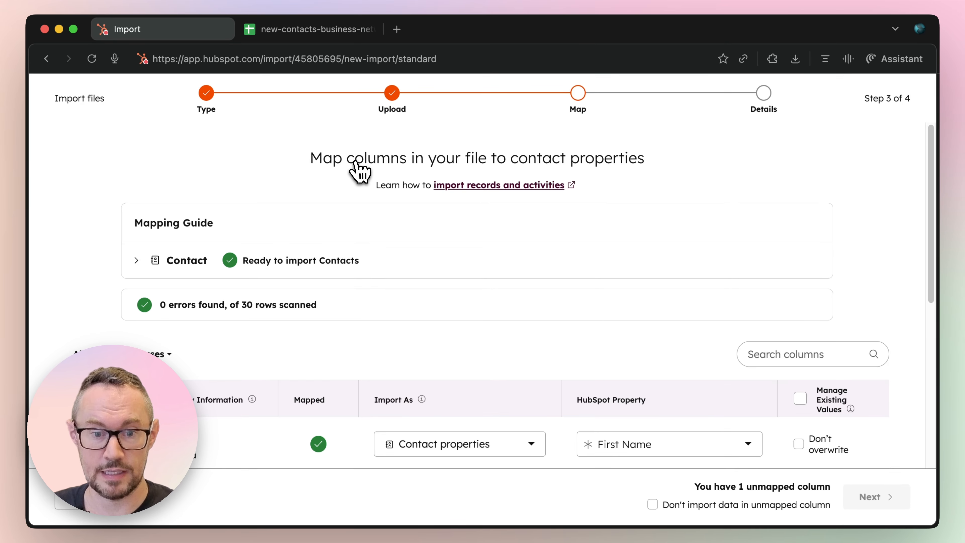
Step: Review the mapping status and check the header row in the Google Sheets contact spreadsheet, from First Name to Telephone 2
scroll(293, 190, "down", 3)
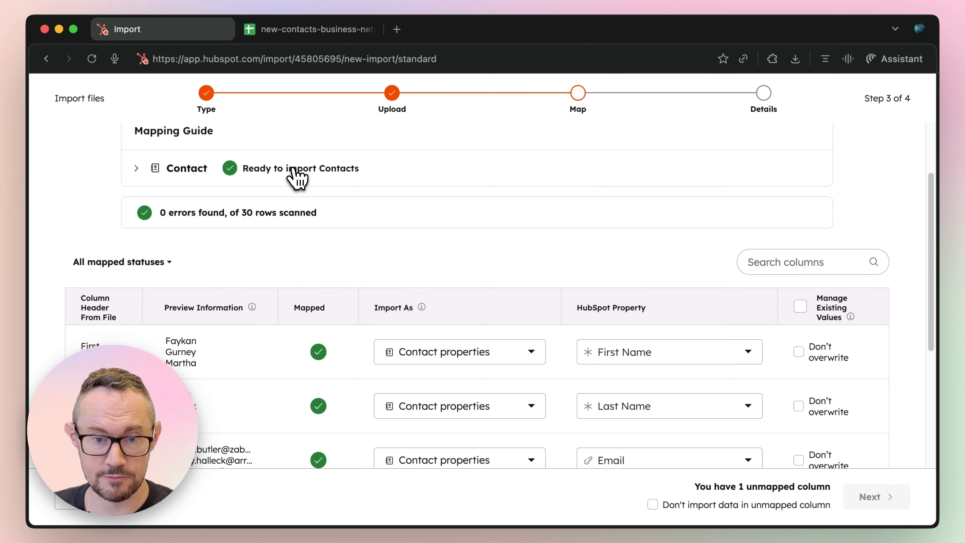
scroll(334, 172, "up", 2)
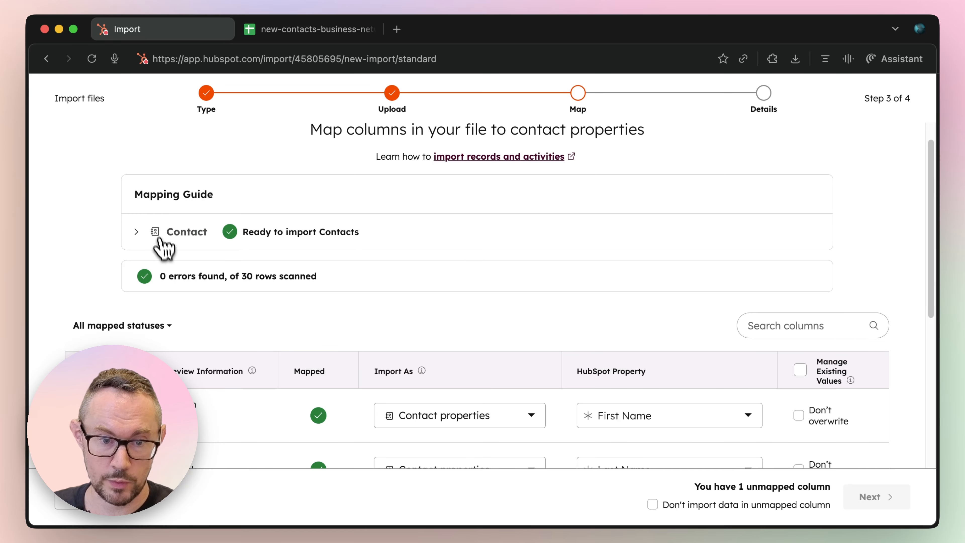
scroll(161, 243, "up", 1)
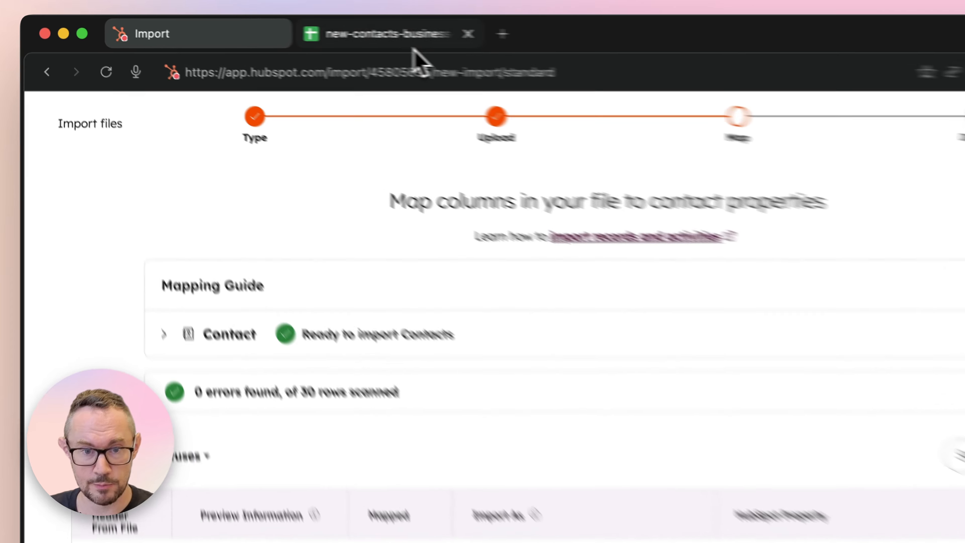
left_click(289, 30)
left_click_drag(127, 291, 741, 293)
left_click(669, 240)
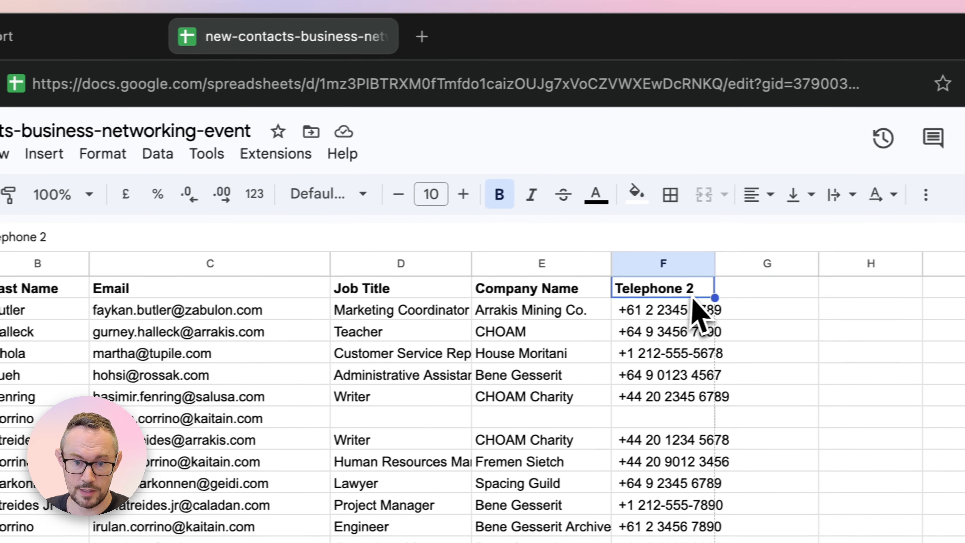
left_click(202, 43)
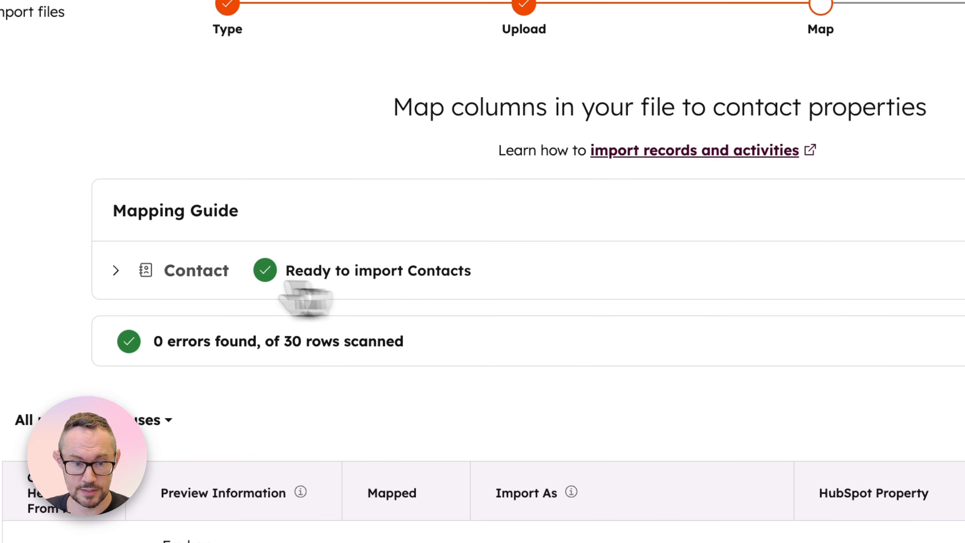
Step: Check which properties the Mapping Guide requires to create and update Contacts, and look through the scan status and mapping table
left_click(240, 388)
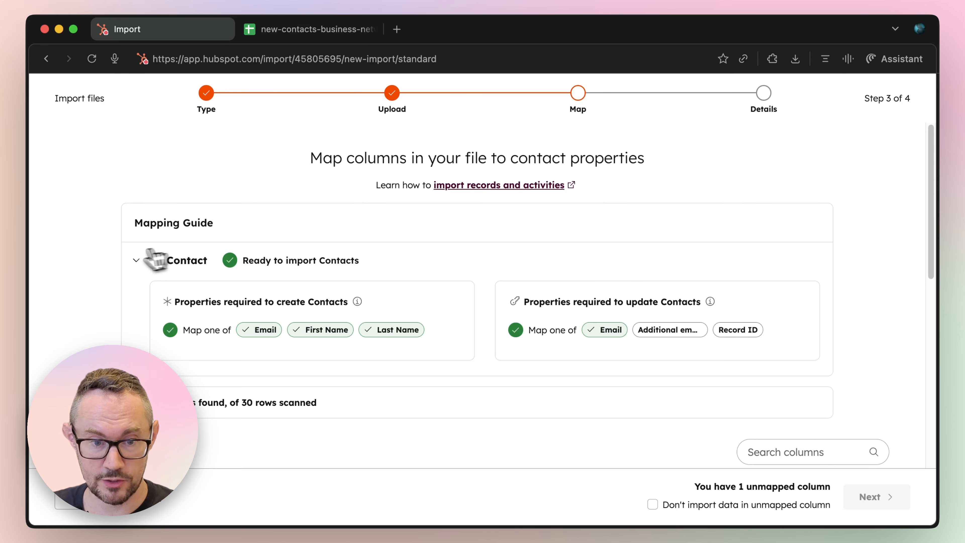
left_click(135, 261)
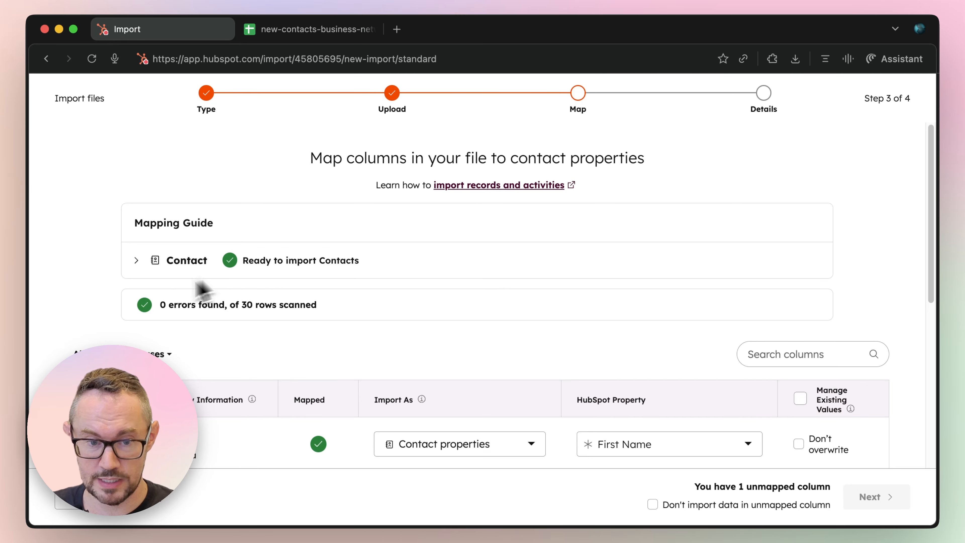
scroll(198, 312, "down", 2)
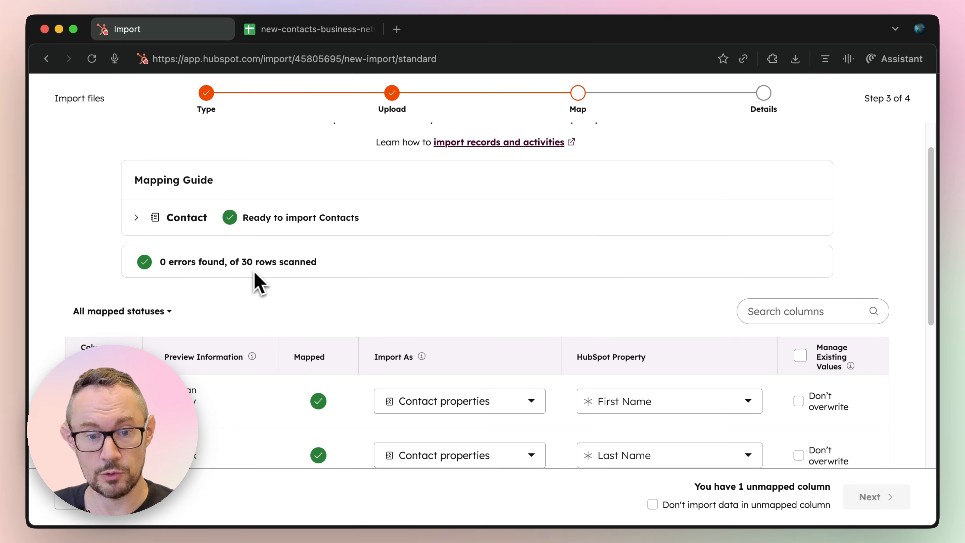
scroll(300, 282, "down", 3)
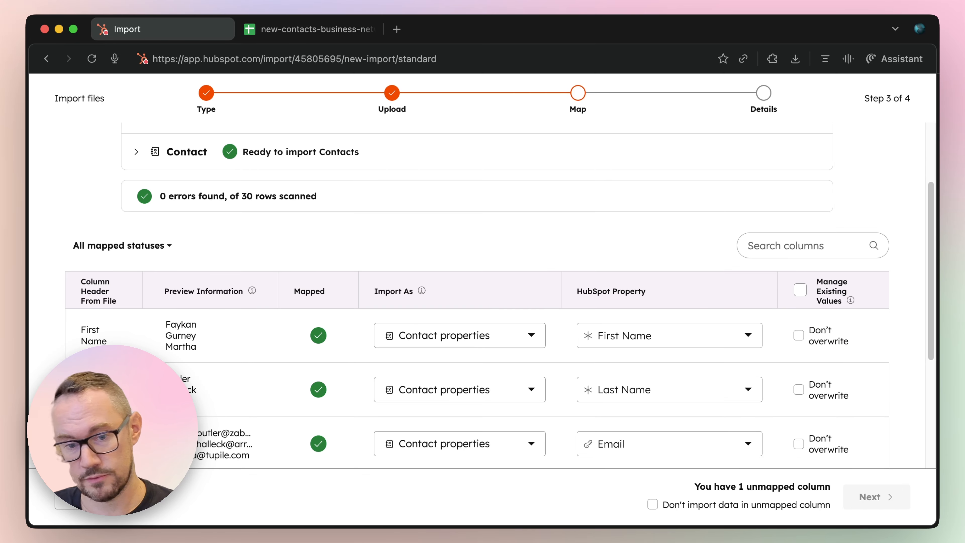
scroll(322, 247, "down", 1)
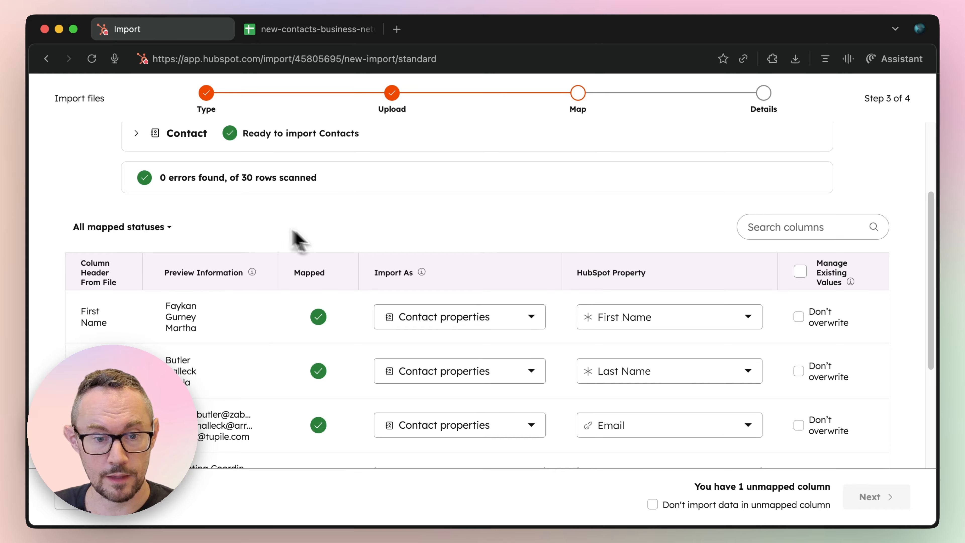
scroll(298, 240, "down", 2)
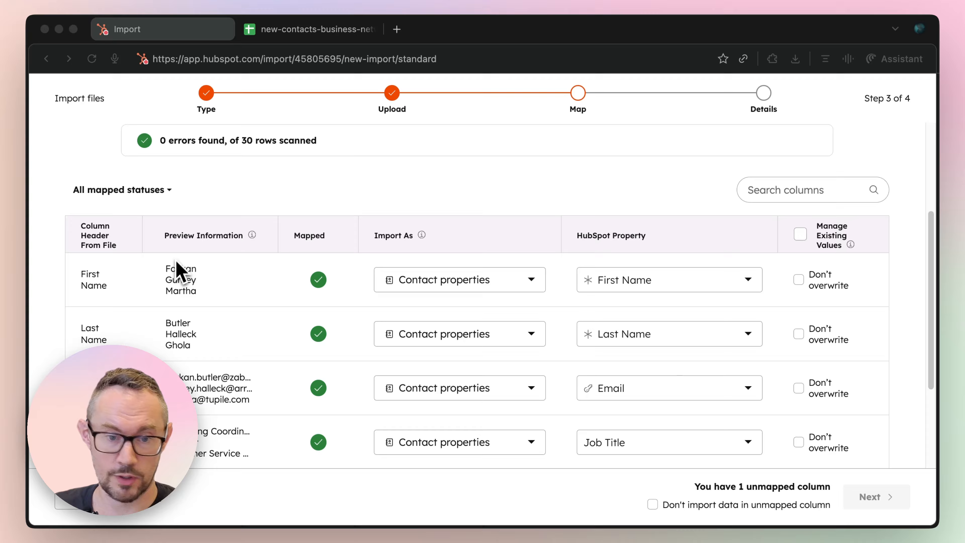
Step: Compare the column headers and previews with the spreadsheet, and examine the HubSpot properties mapped to First Name, Last Name and Email
left_click(293, 30)
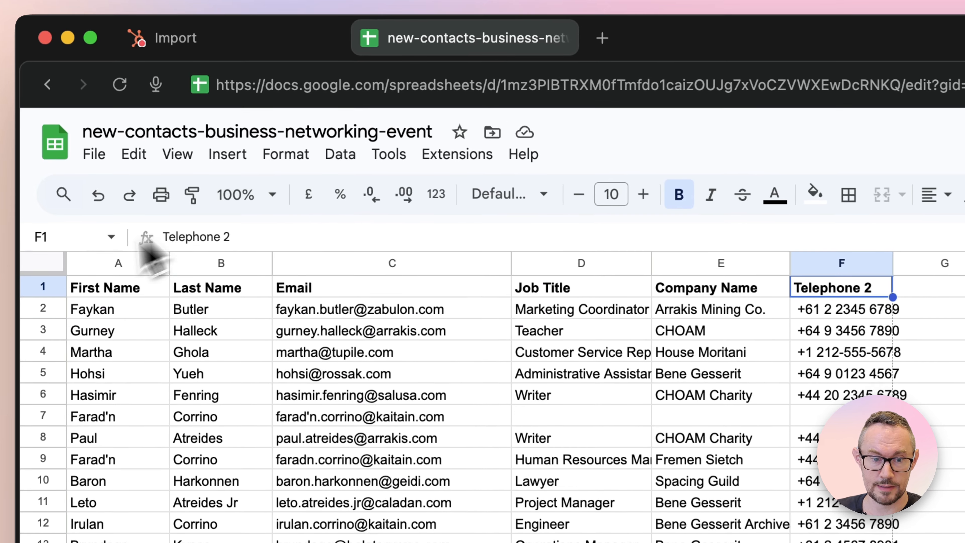
left_click(182, 40)
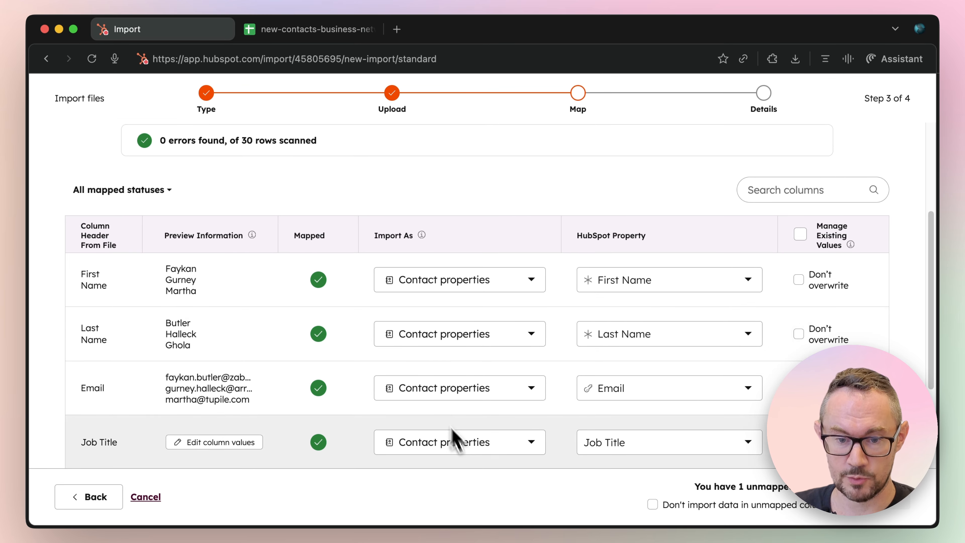
scroll(405, 266, "down", 3)
scroll(430, 308, "up", 2)
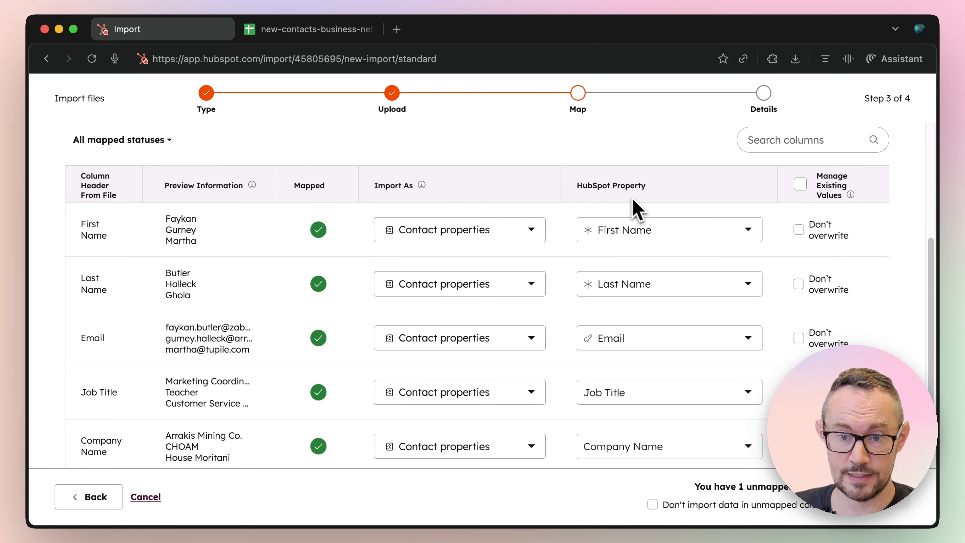
mouse_move(661, 234)
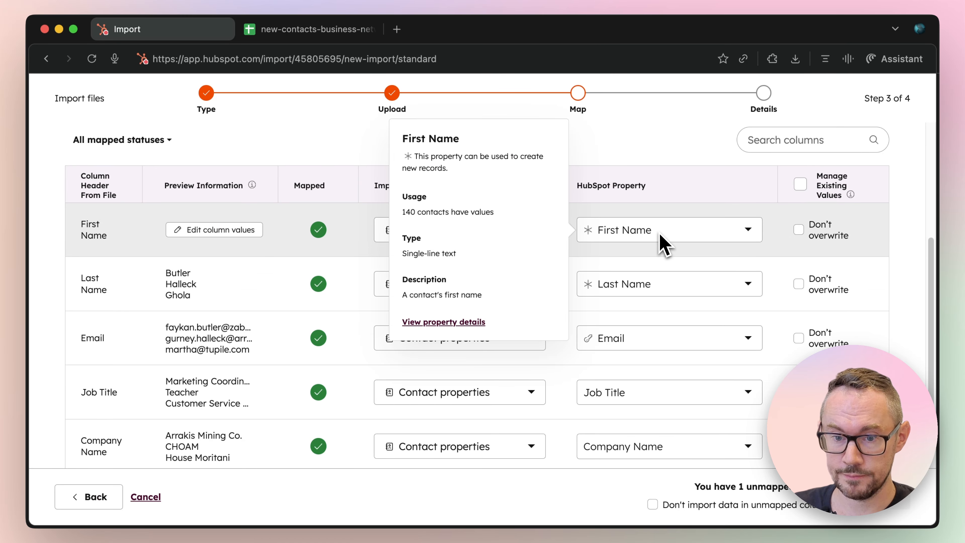
mouse_move(644, 285)
mouse_move(643, 332)
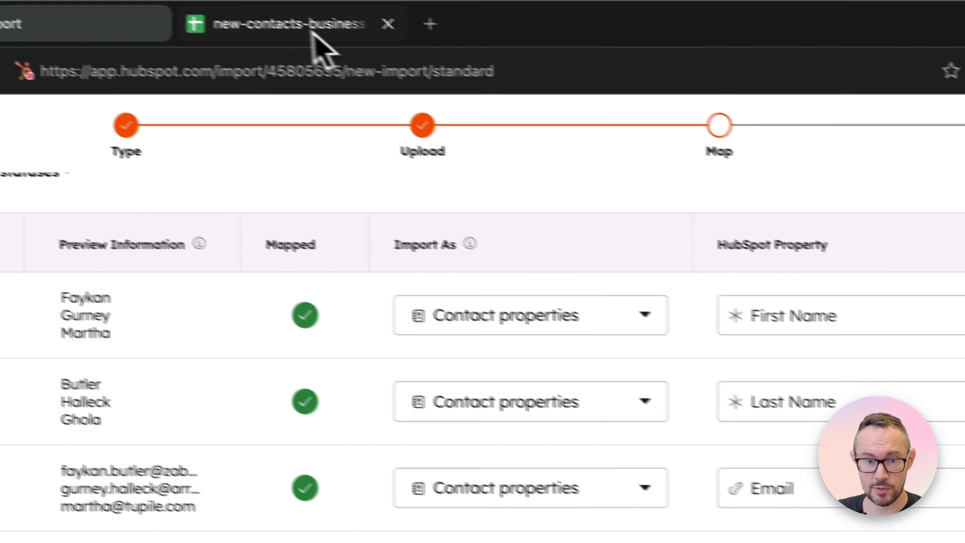
Step: Inspect the First Name and Last Name entries in the spreadsheet and return to the import mapping
left_click(315, 31)
left_click_drag(109, 331, 196, 318)
left_click(193, 374)
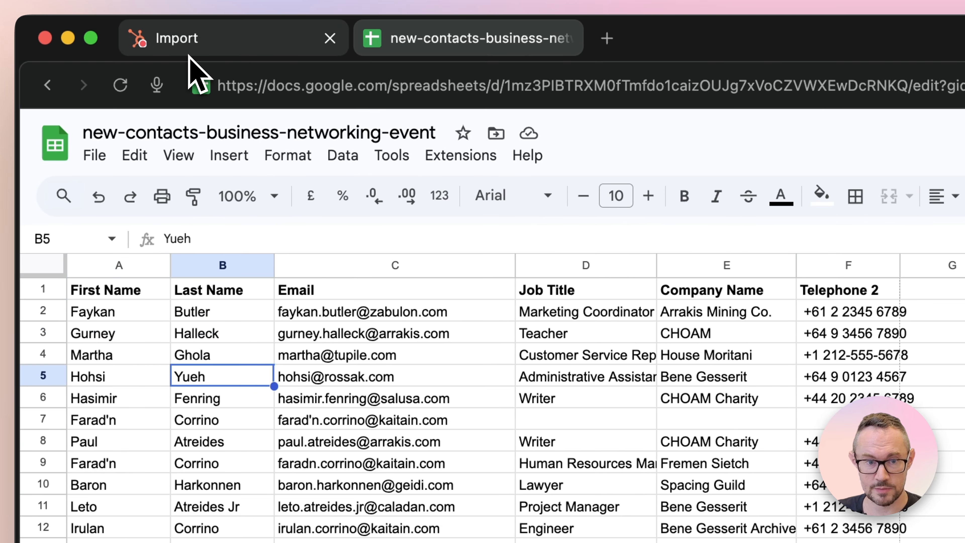
left_click(190, 44)
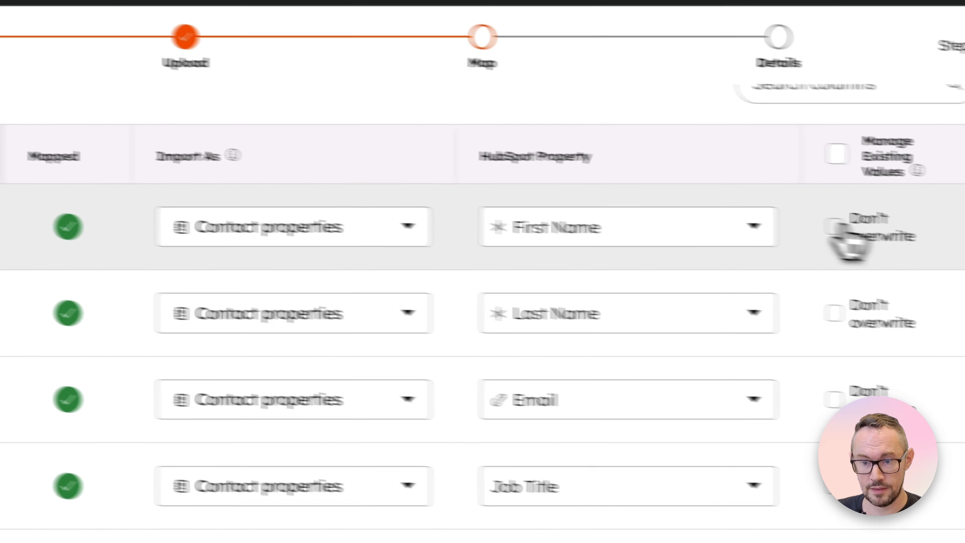
Step: Try setting First Name and Last Name to Don't overwrite, and clear both options again
left_click(835, 227)
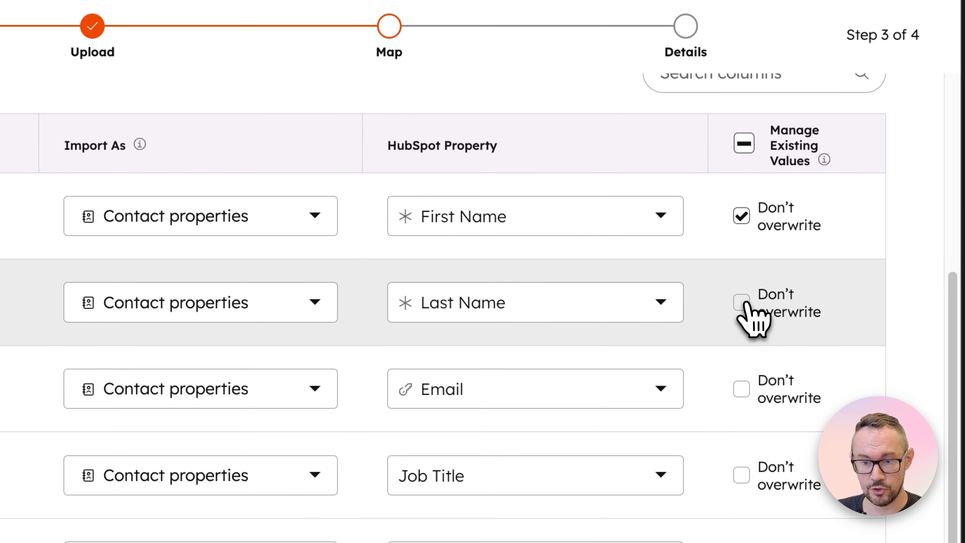
left_click(834, 313)
mouse_move(461, 219)
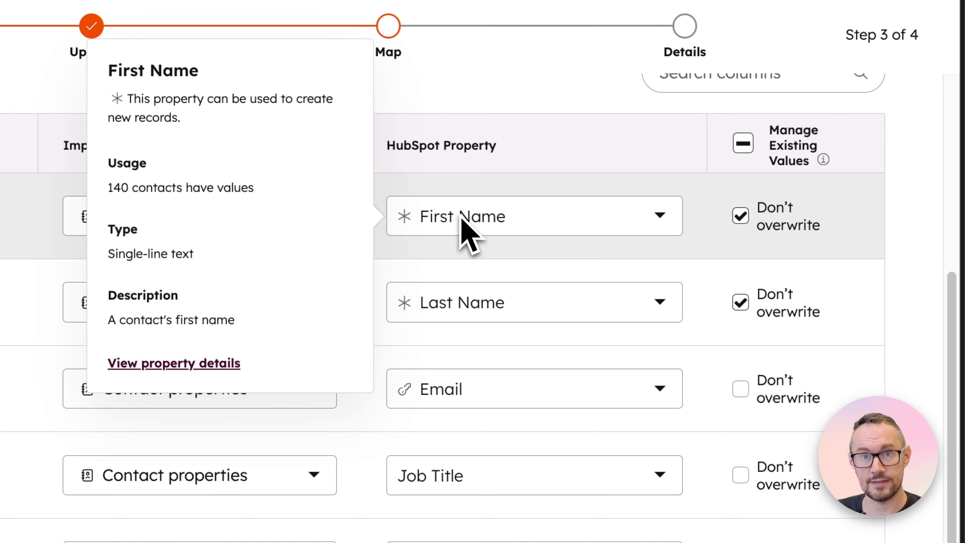
left_click(741, 216)
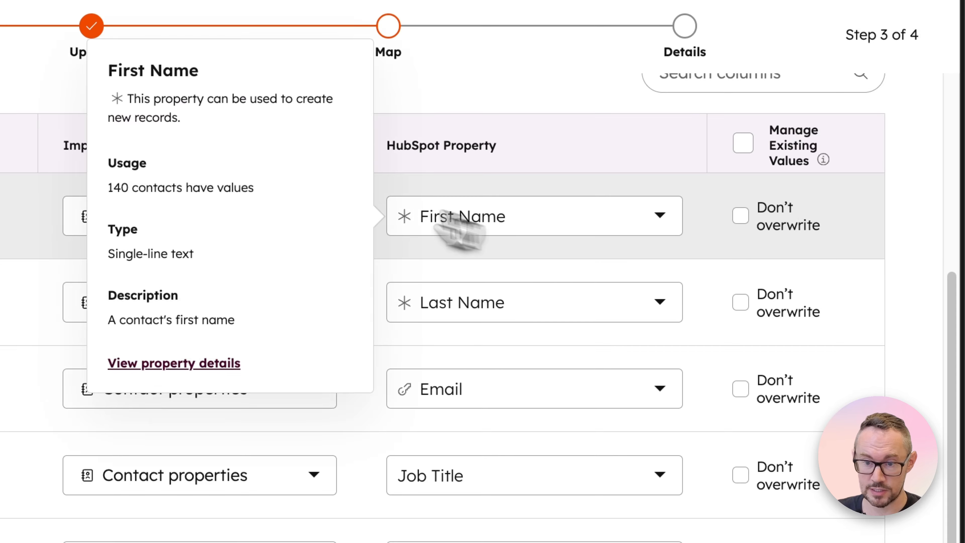
Step: Check the remaining mapped columns against the contact spreadsheet and return to the import mapping
scroll(375, 229, "down", 2)
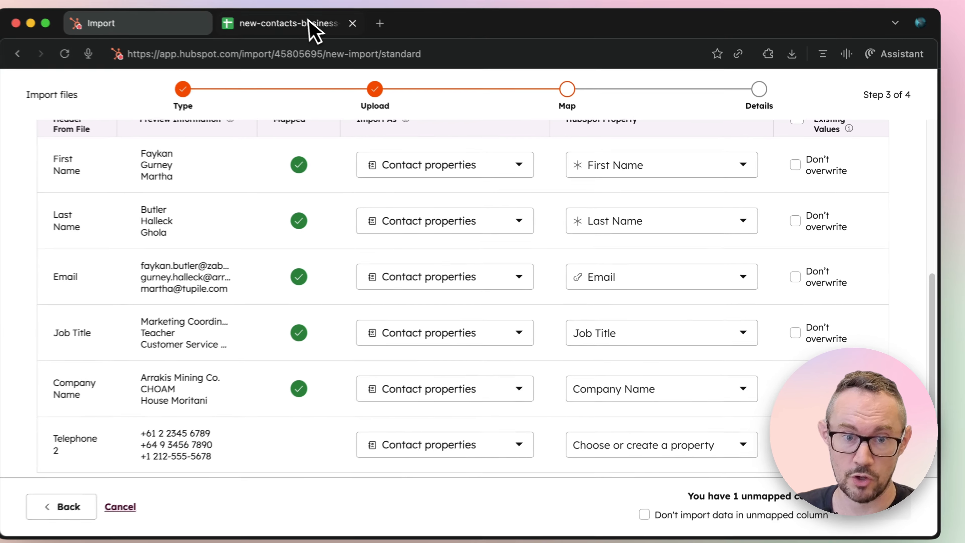
left_click(297, 24)
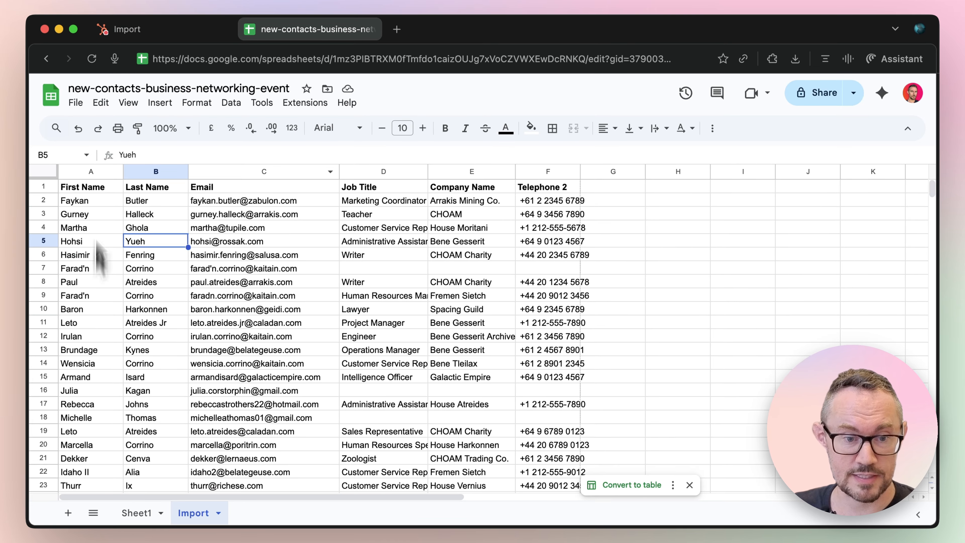
left_click(135, 30)
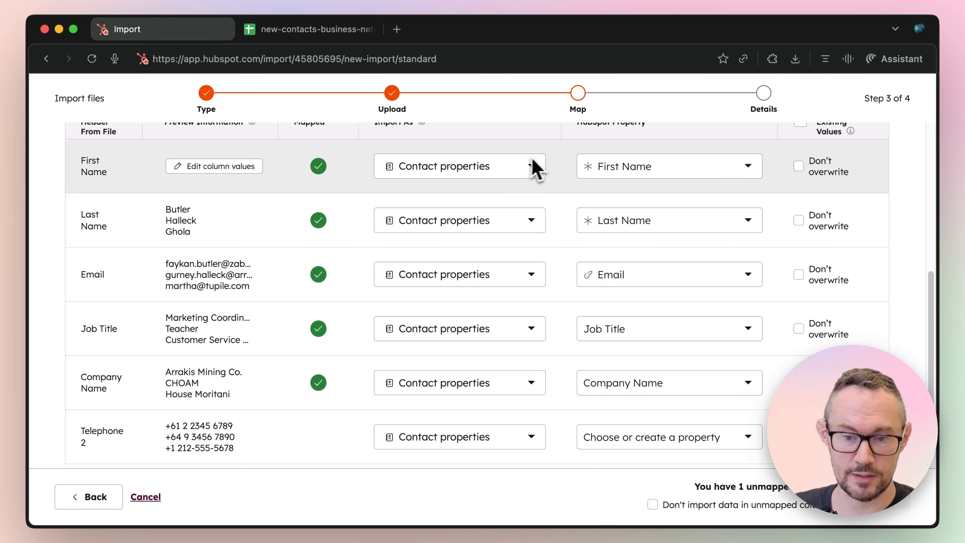
Step: Map the unmapped Telephone 2 column to the existing Phone Number contact property
scroll(537, 169, "down", 2)
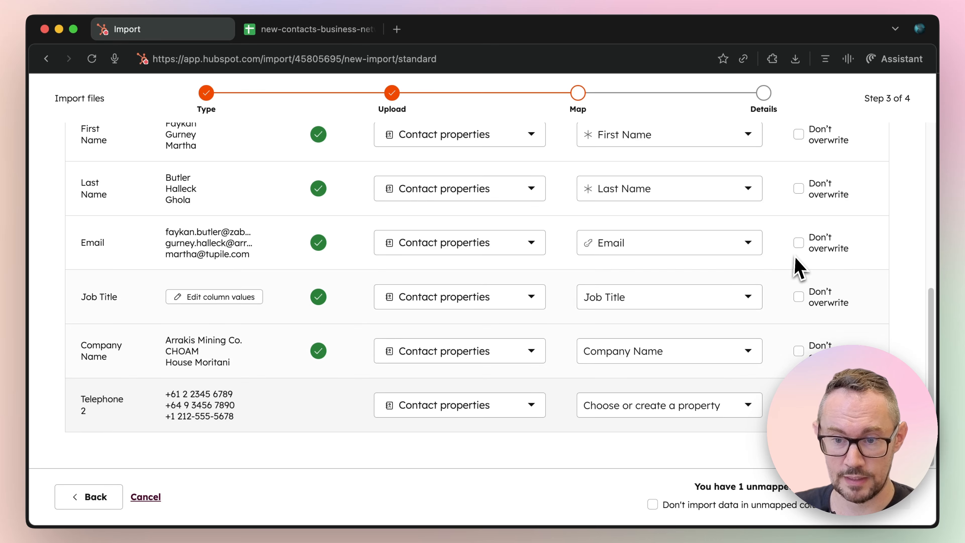
left_click(697, 420)
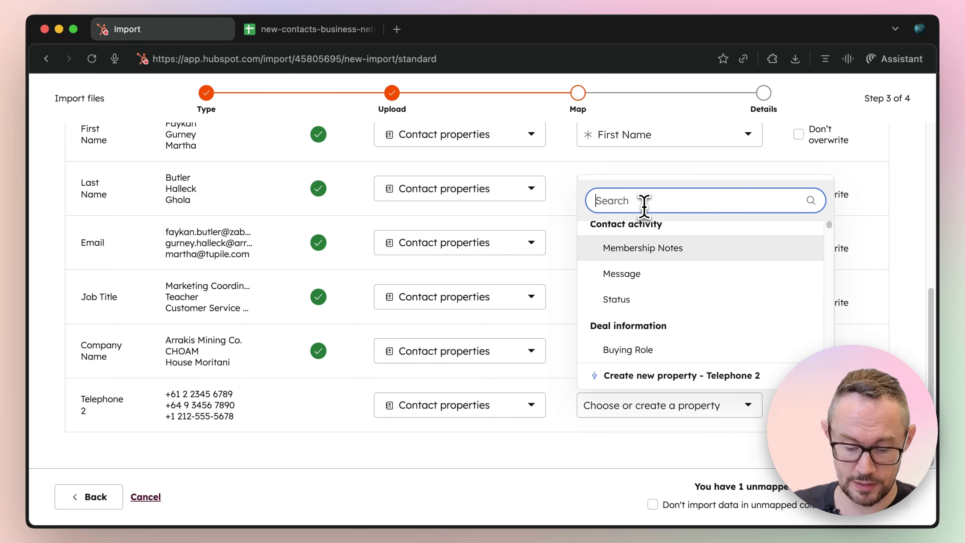
type("phone")
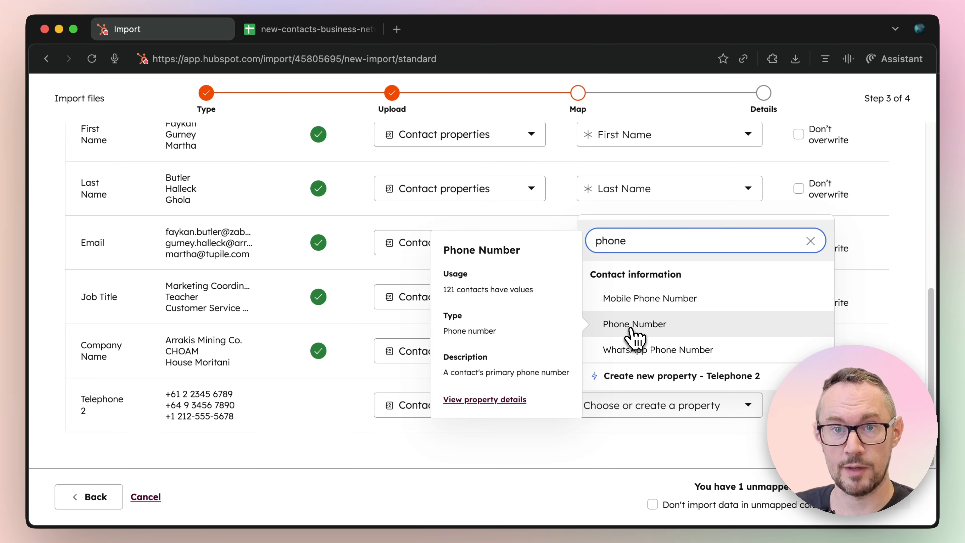
left_click(635, 335)
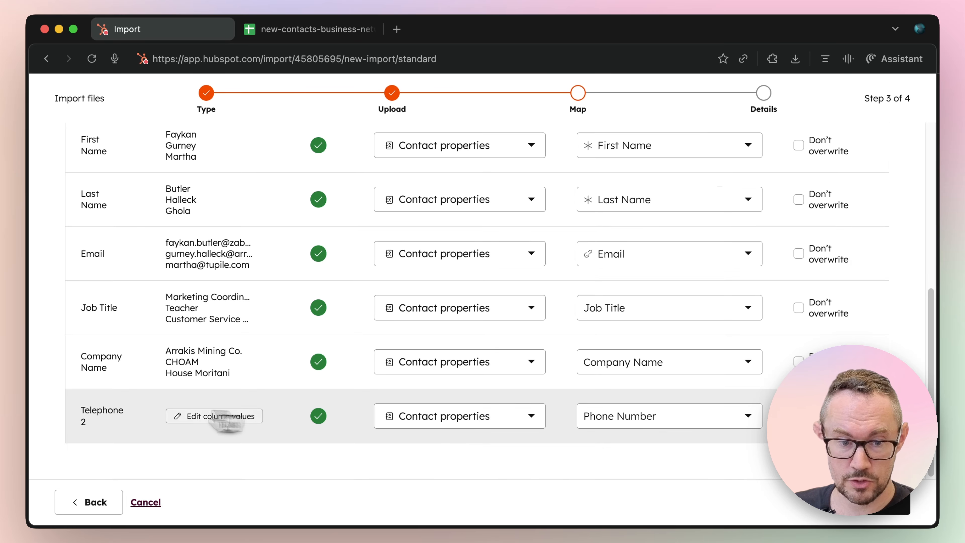
Step: Review the completed mappings, continue to the final details and choose to create a contacts segment from this import
mouse_move(635, 424)
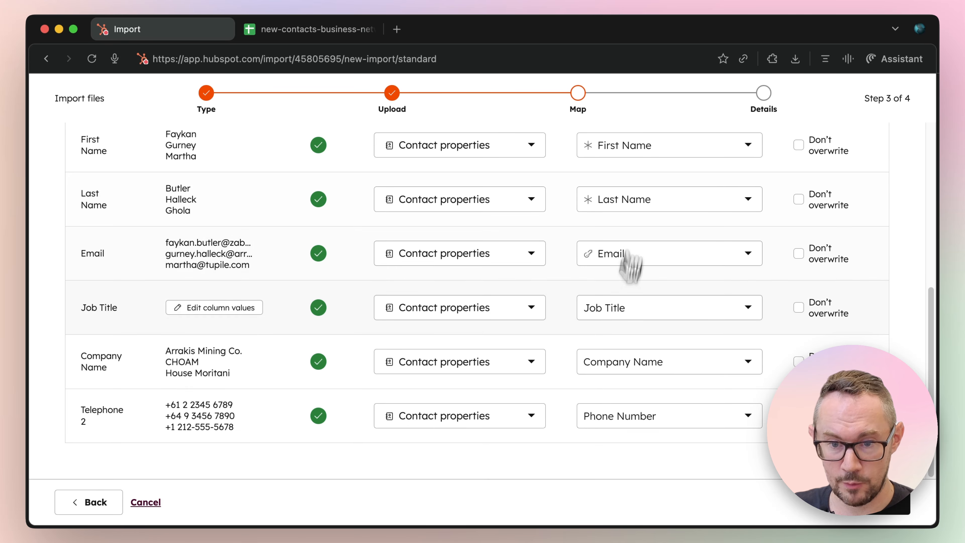
mouse_move(628, 207)
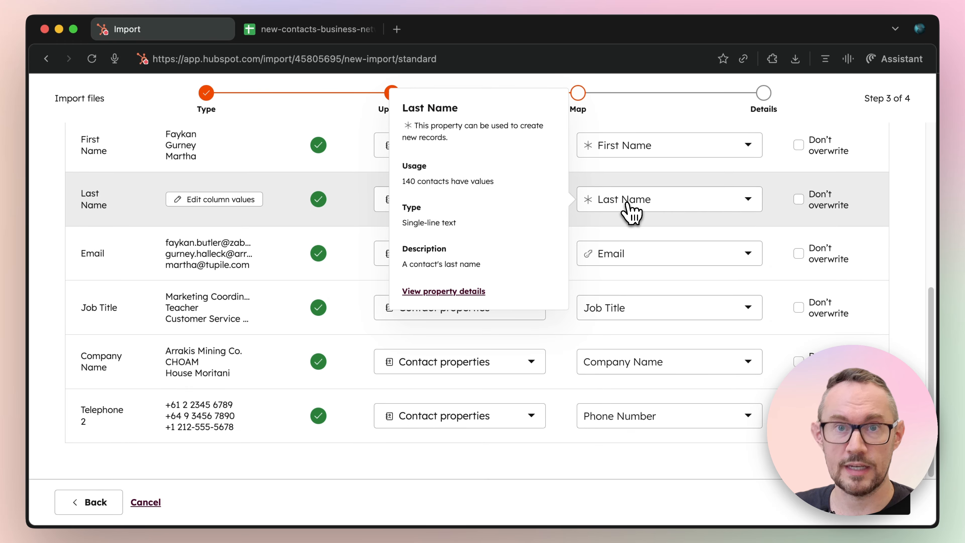
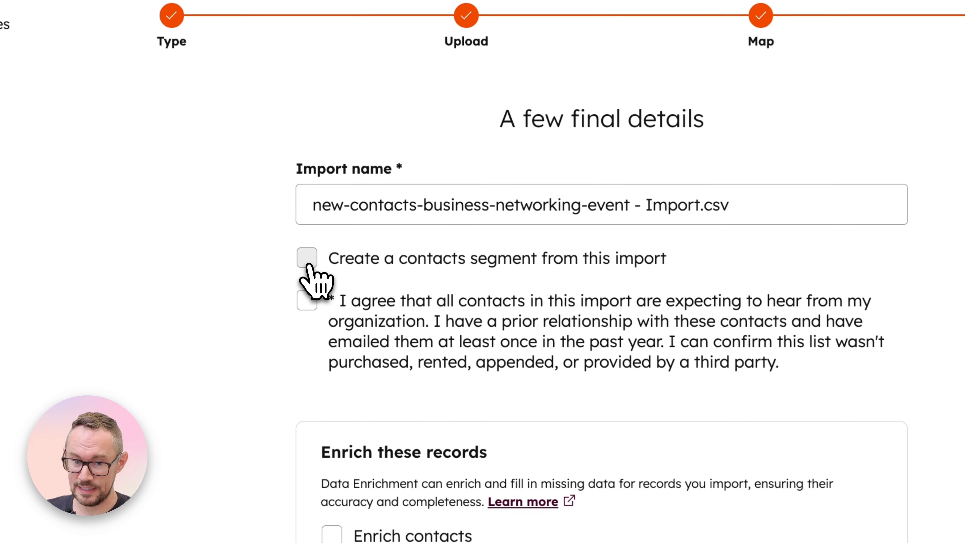
left_click(292, 246)
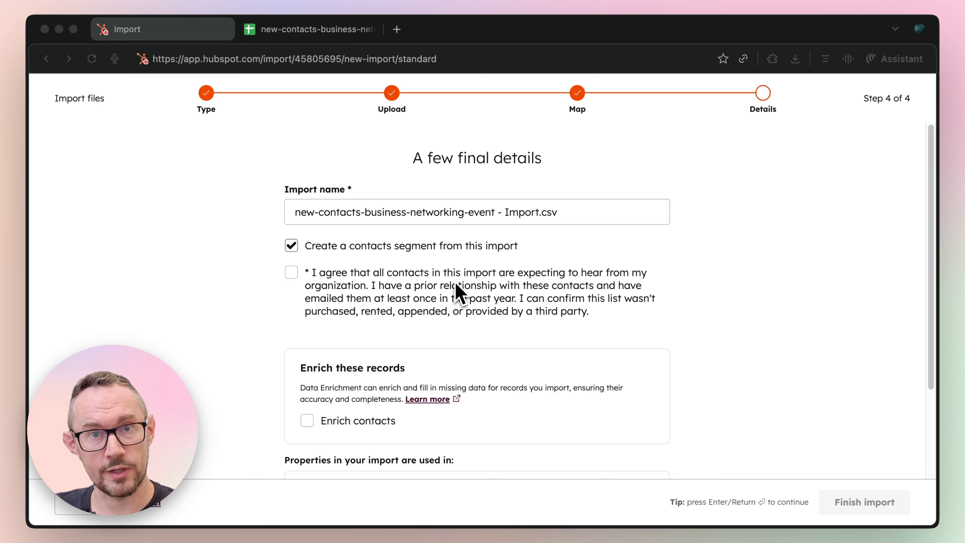
Step: Review the final import details, agree that all contacts expect to hear from the organization, and finish the import
scroll(467, 285, "down", 3)
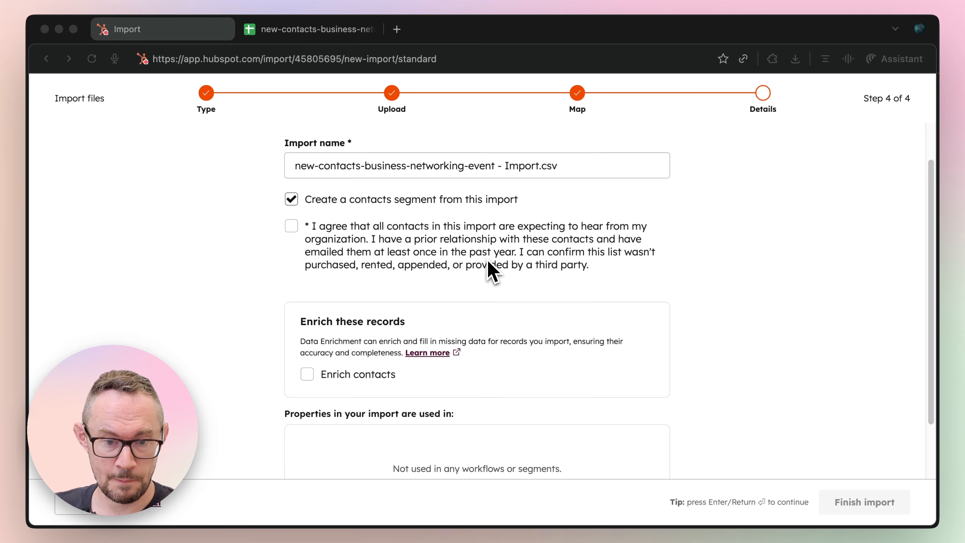
scroll(490, 268, "down", 3)
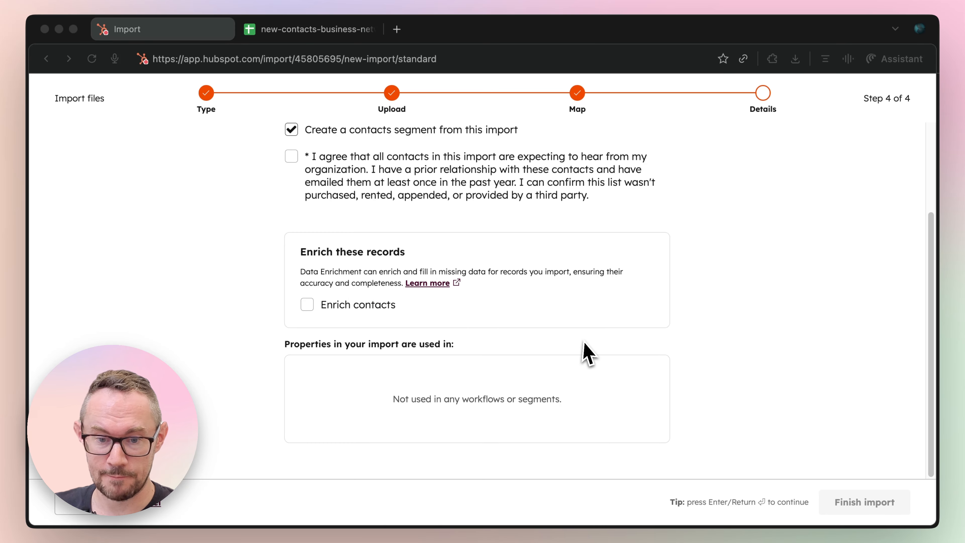
scroll(639, 350, "up", 3)
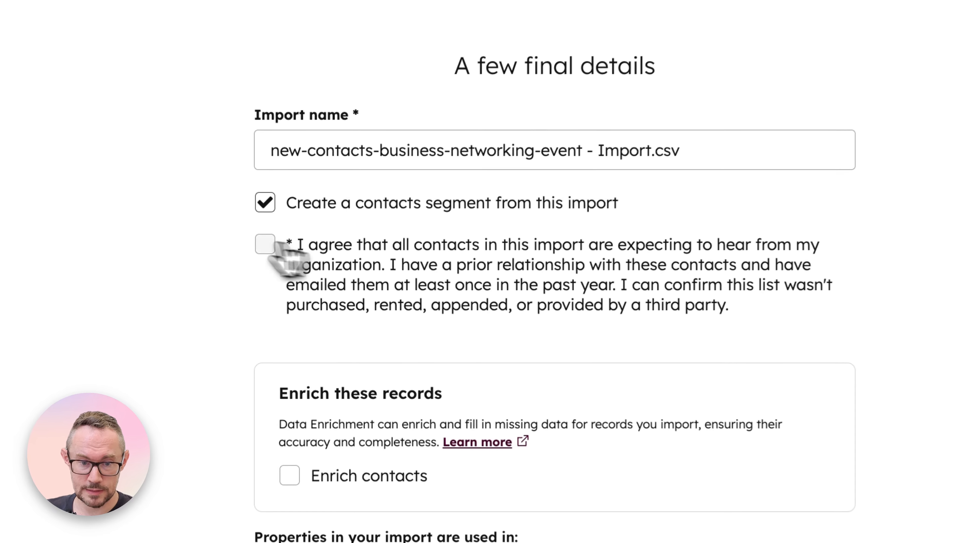
left_click(263, 243)
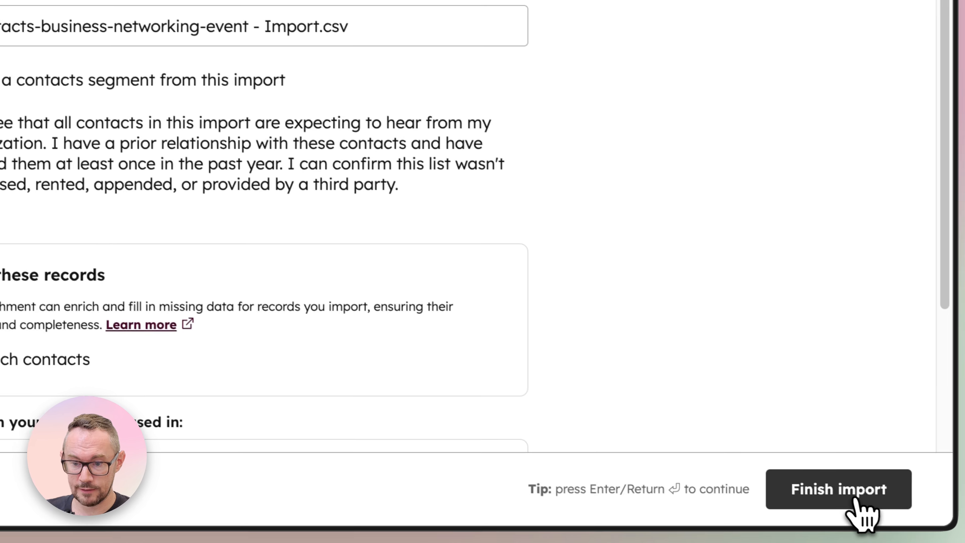
left_click(851, 512)
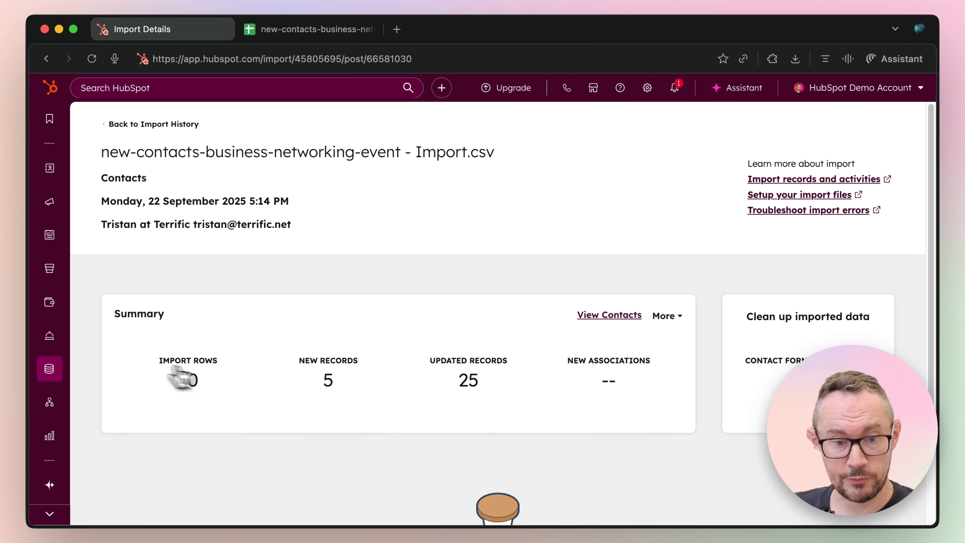
Step: Examine the import summary's row and record counts and compare them with the contact spreadsheet
scroll(273, 381, "down", 3)
scroll(275, 391, "down", 2)
scroll(275, 391, "up", 5)
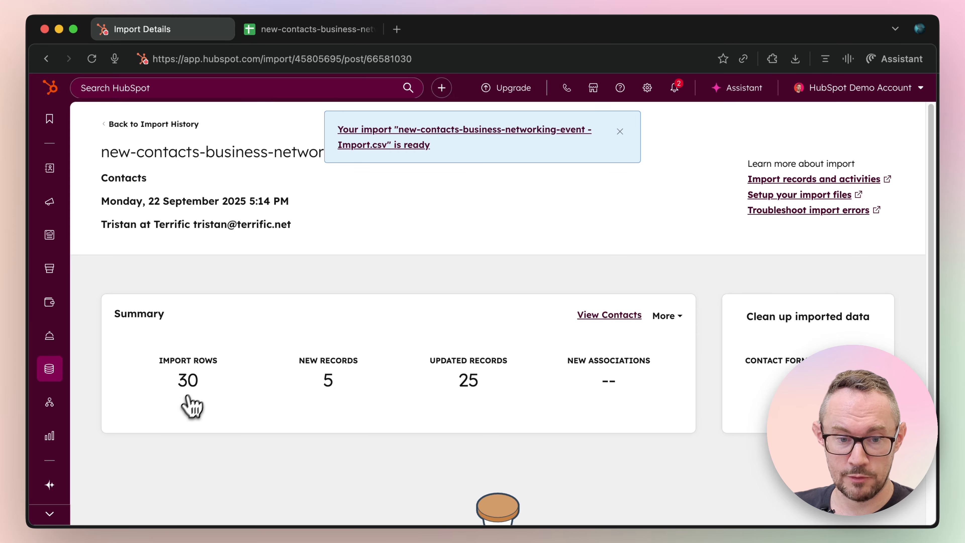
left_click(324, 30)
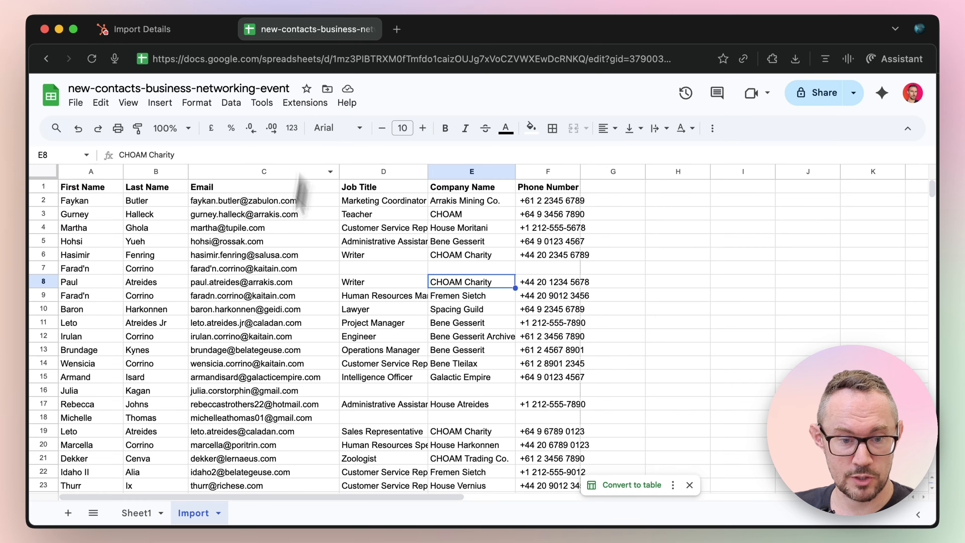
scroll(254, 317, "down", 3)
scroll(143, 236, "up", 3)
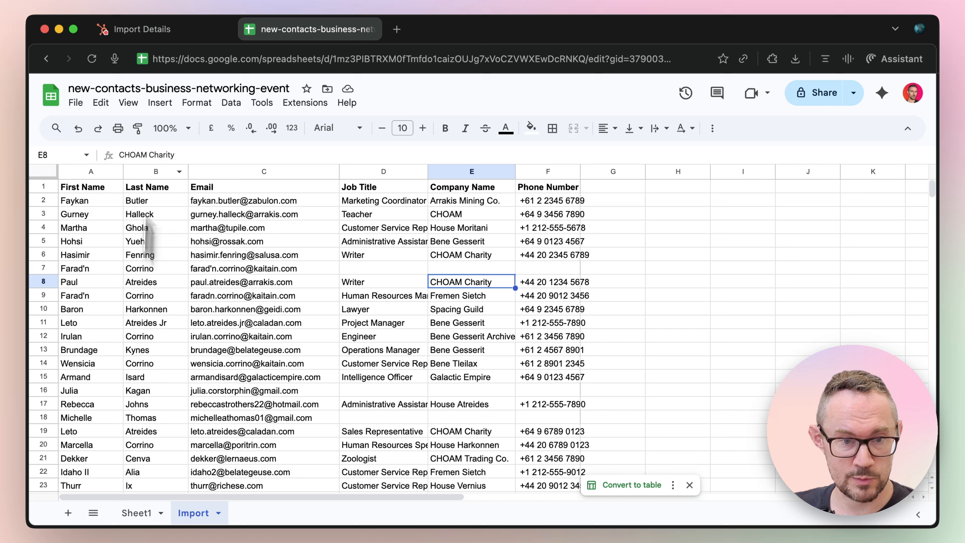
left_click(156, 30)
left_click_drag(287, 377, 360, 401)
left_click(355, 390)
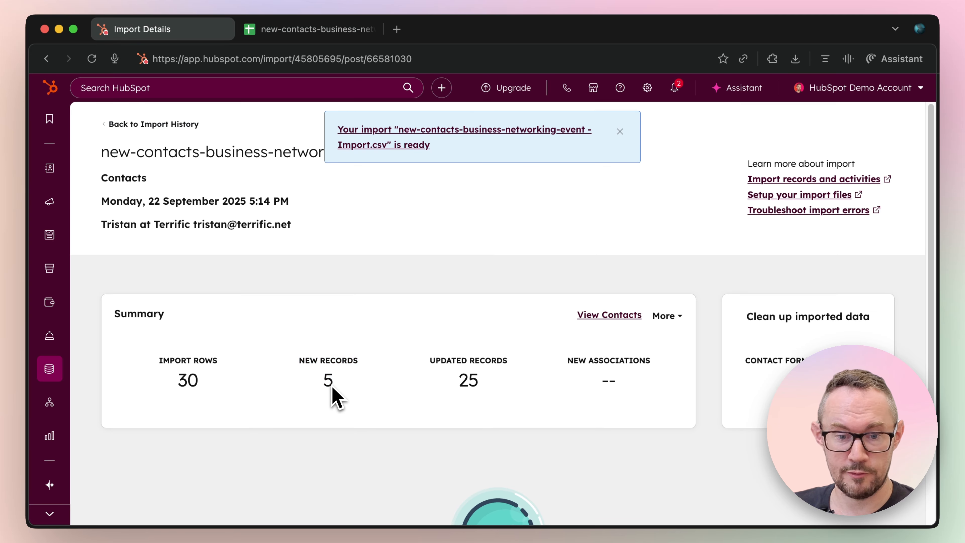
left_click_drag(469, 380, 481, 387)
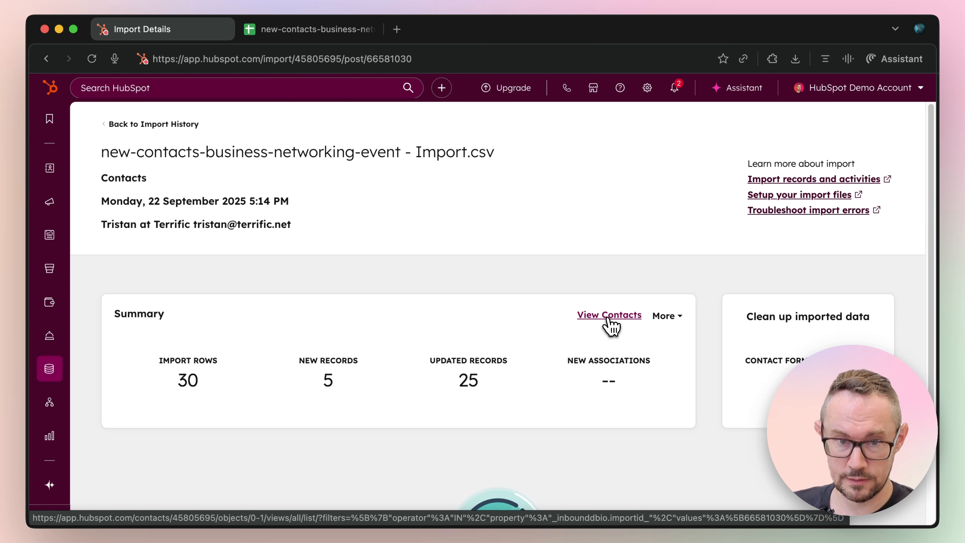
Step: Open the imported contacts in a separate tab and look over the additional options for this import
left_click(609, 318, "super")
left_click(673, 321)
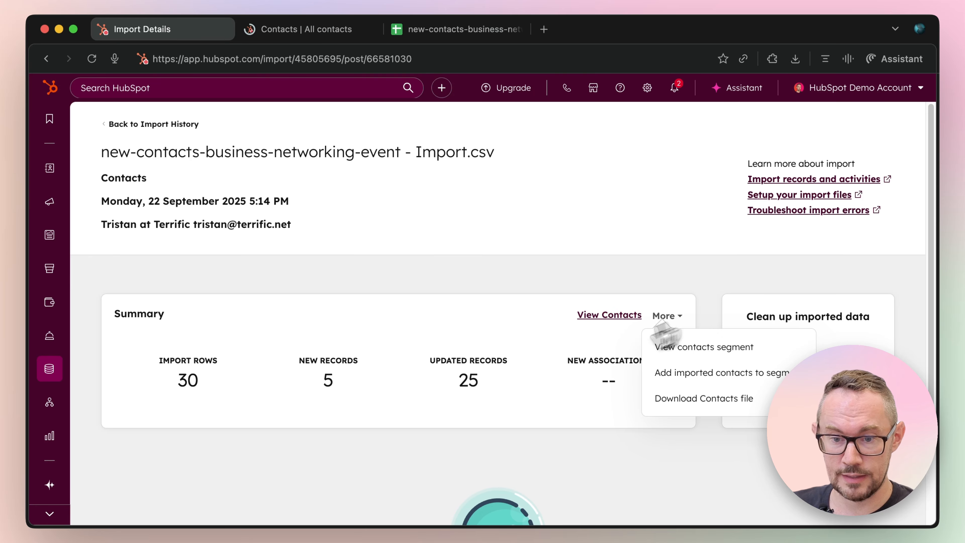
left_click(587, 359)
left_click(668, 318)
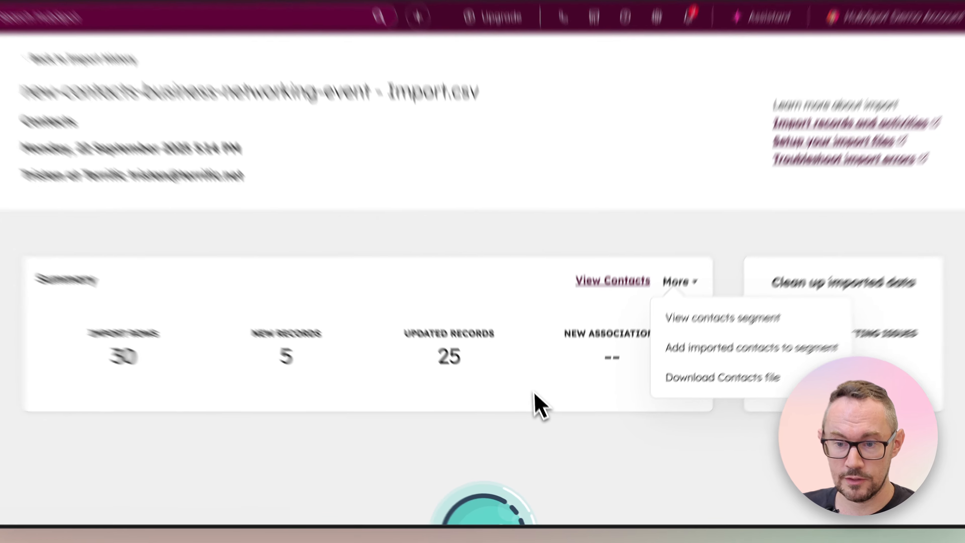
left_click(543, 409)
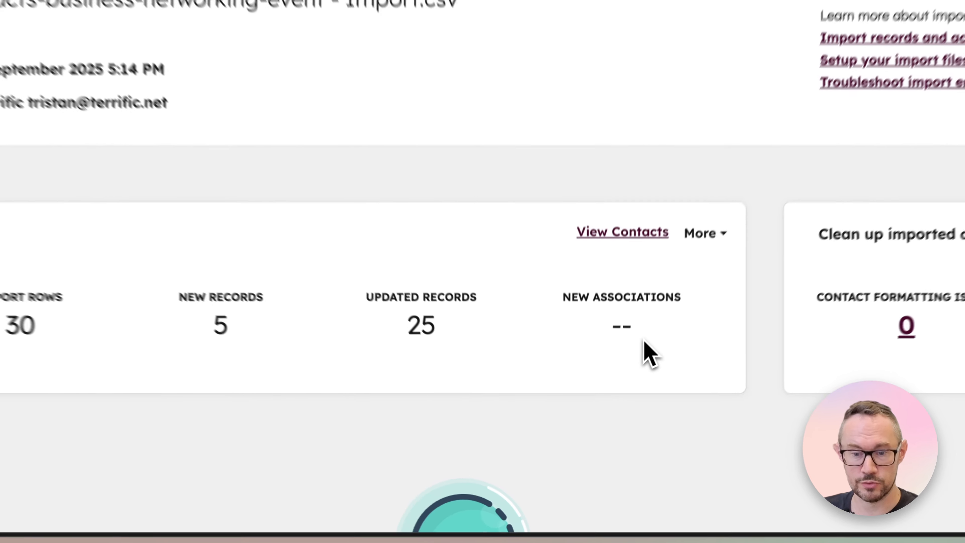
scroll(629, 377, "down", 3)
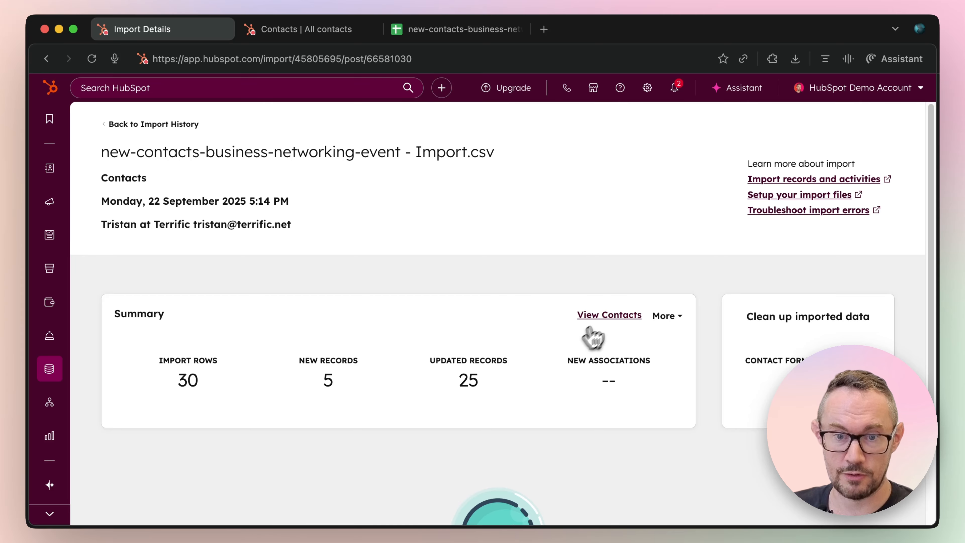
Step: Open the contacts segment created from the import, and reload the contacts list in the other tab
left_click(671, 318)
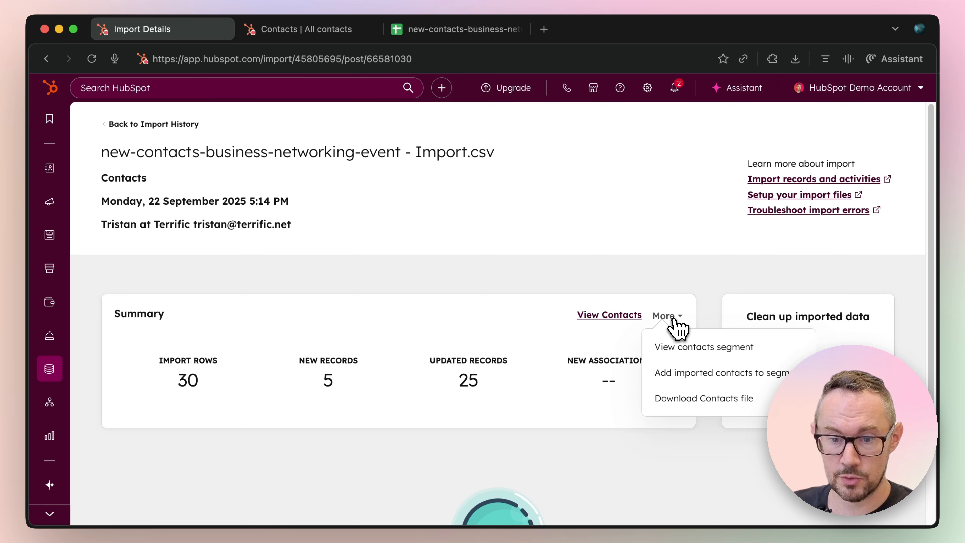
left_click(689, 349)
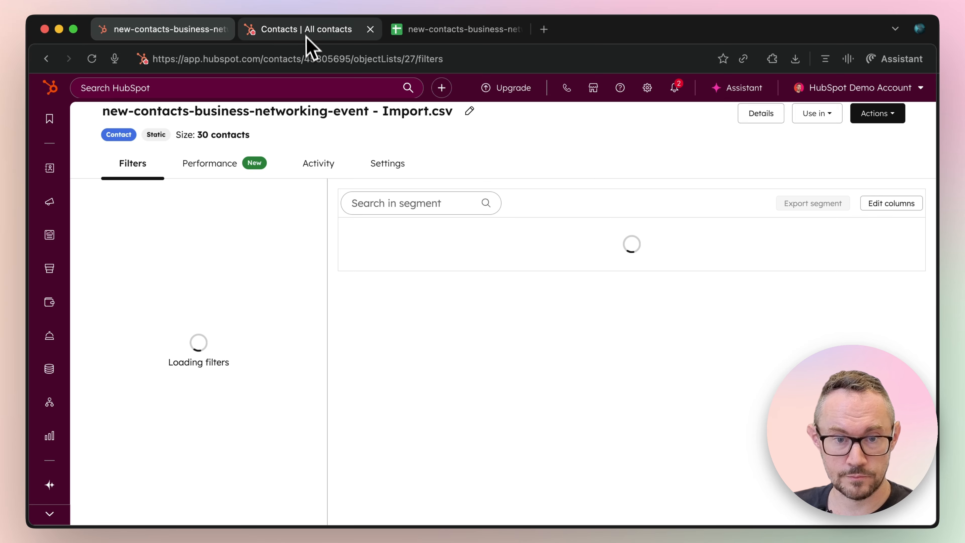
left_click(304, 29)
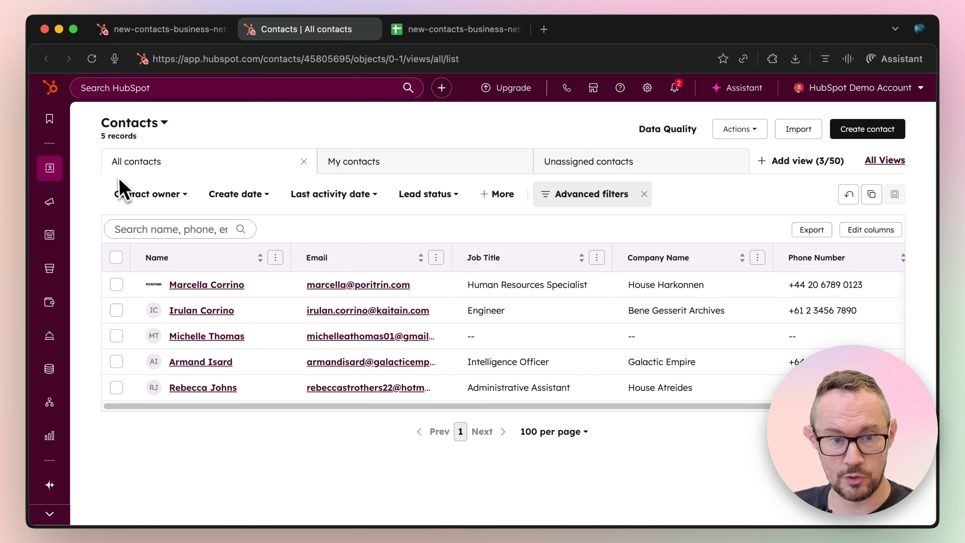
mouse_move(57, 172)
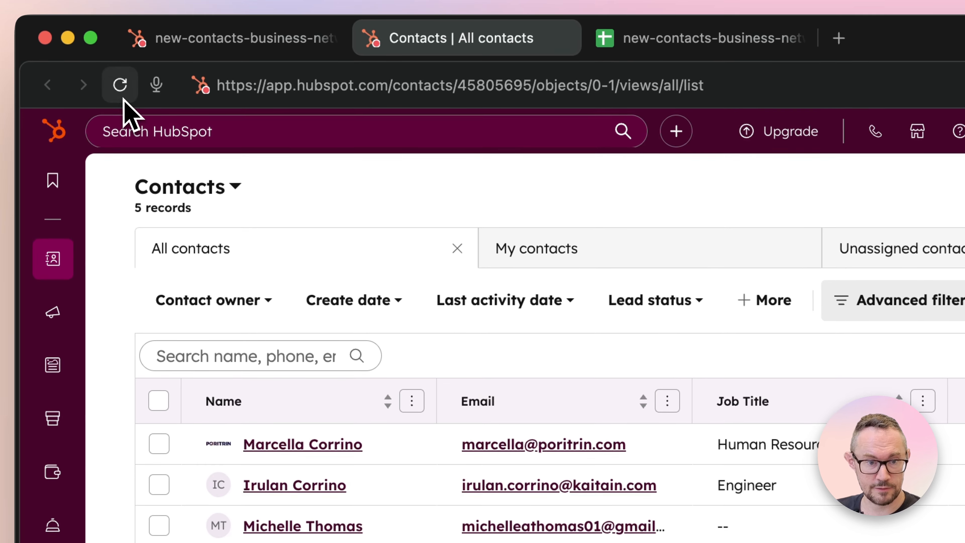
left_click(117, 83)
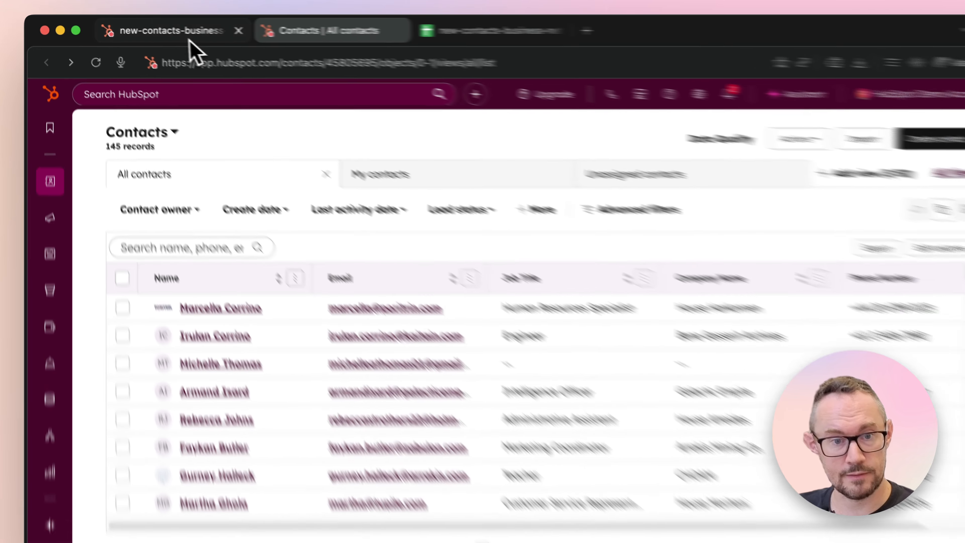
Step: Rename the imported contacts segment to "Business Networking Contacts"
left_click(190, 38)
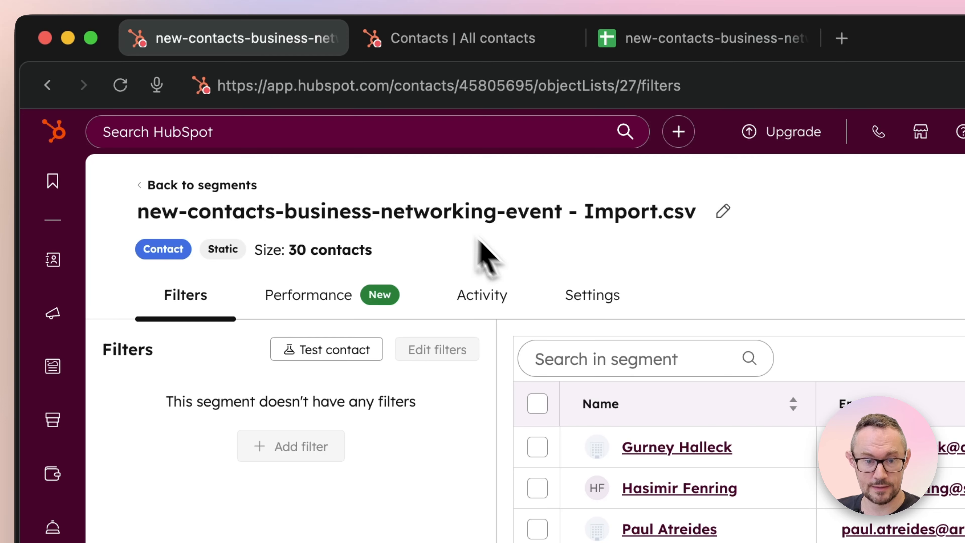
left_click(511, 209)
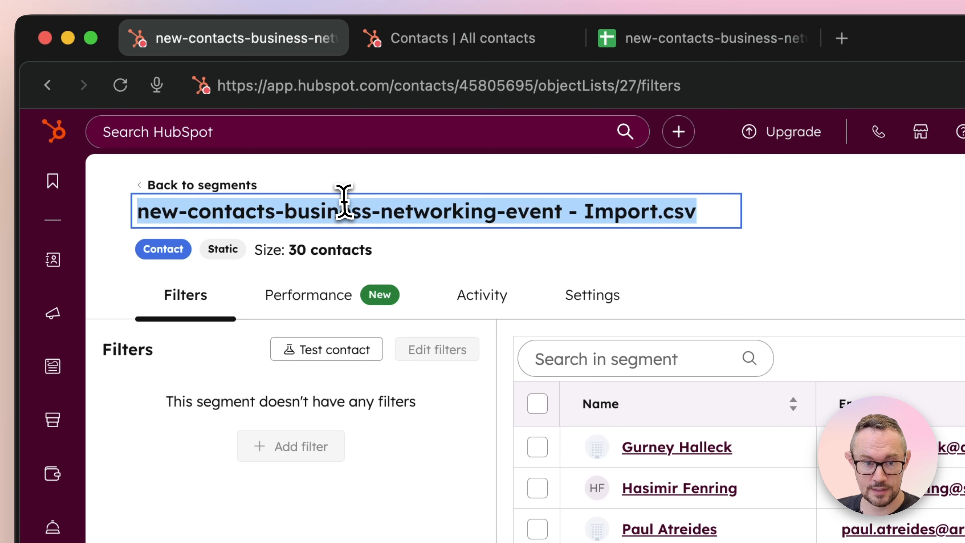
left_click(339, 211)
left_click_drag(300, 218, 135, 216)
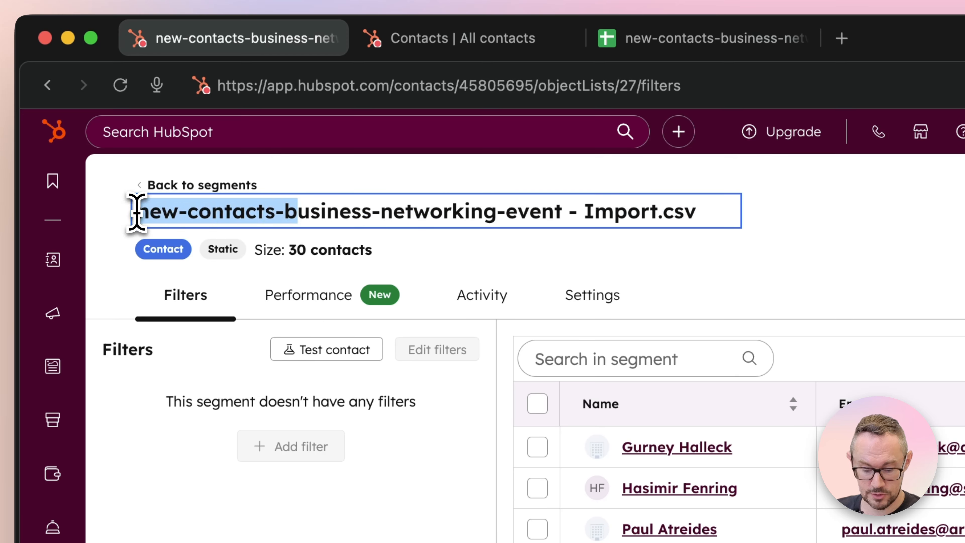
type("B")
left_click_drag(227, 213, 243, 212)
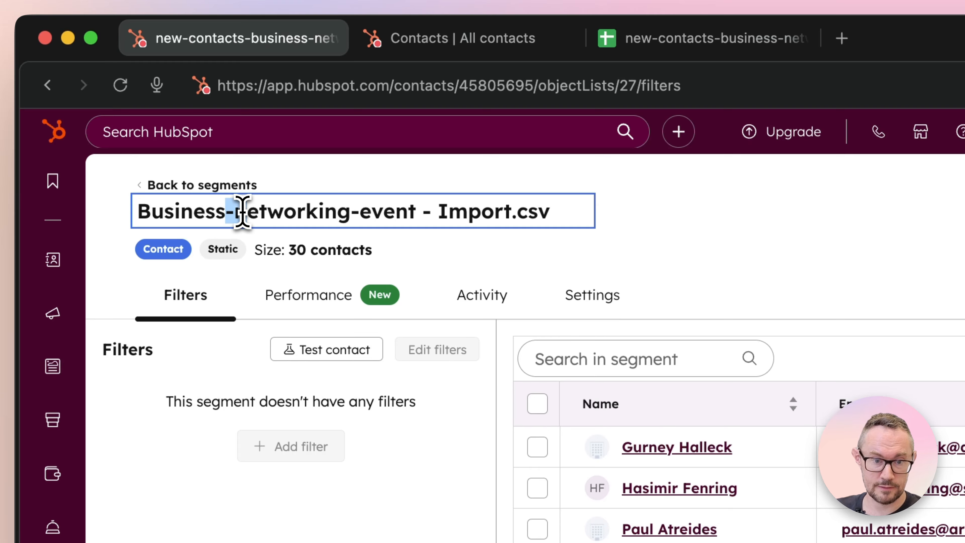
type("N")
left_click_drag(354, 213, 651, 239)
type("Contacts")
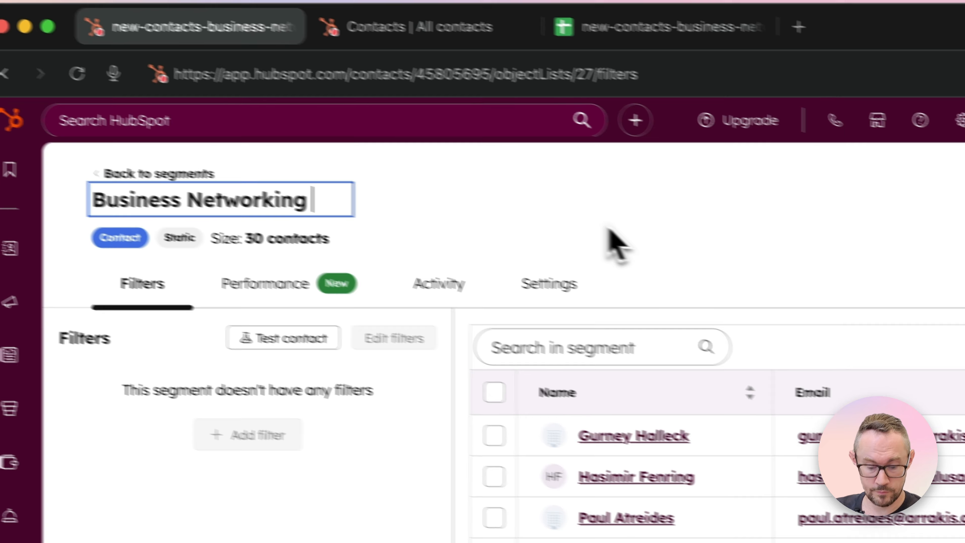
key("Return")
left_click(354, 190)
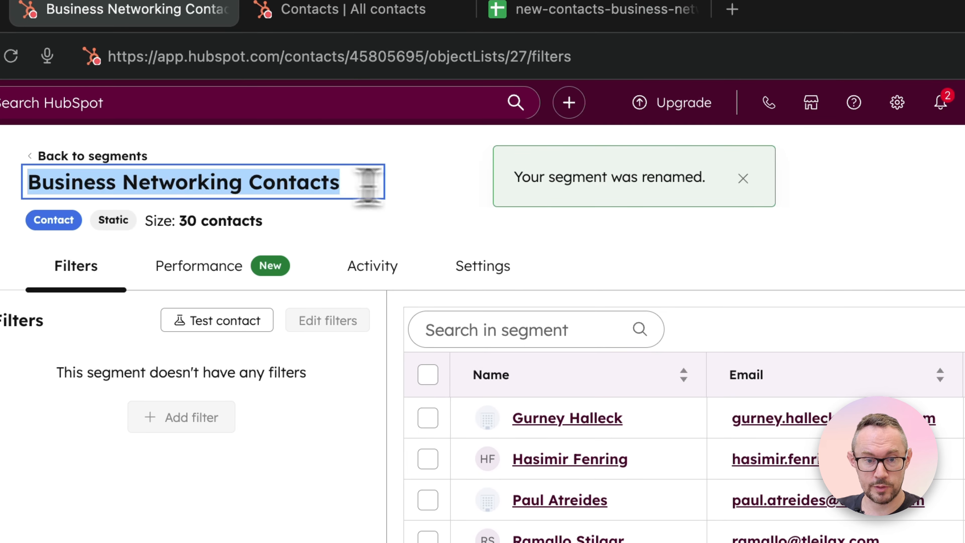
key("BackSpace")
key("super+z")
left_click(463, 244)
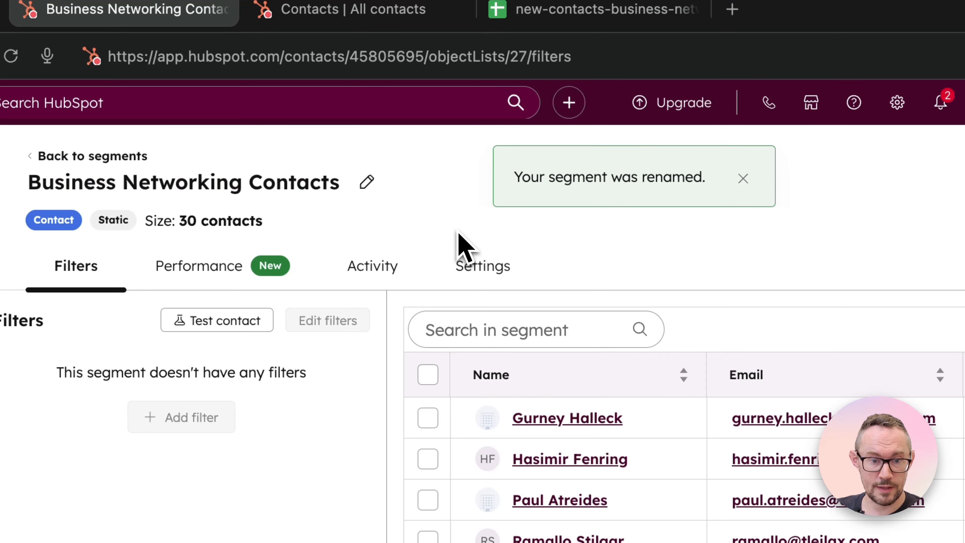
left_click(197, 192)
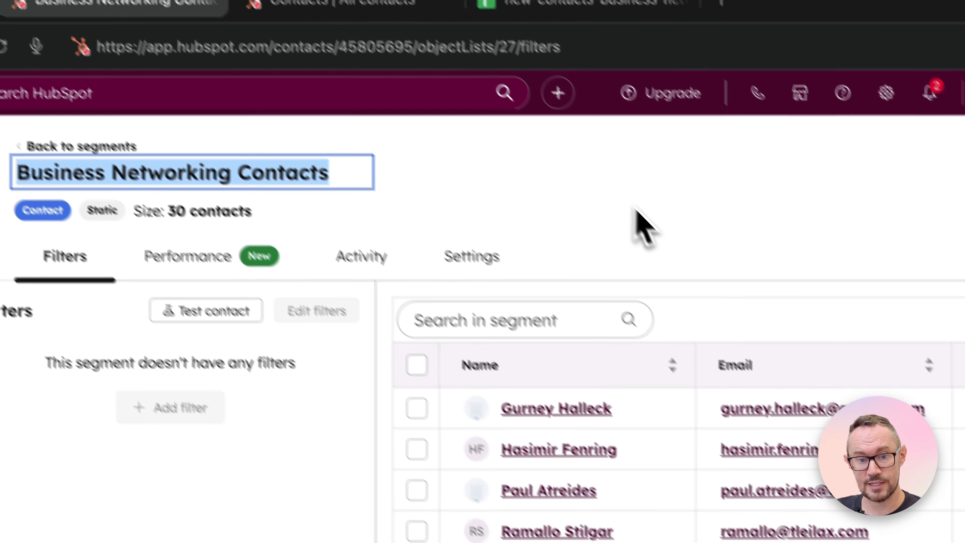
left_click(643, 220)
Step: Look over the contacts in the segment and examine the source rows and columns in the contact spreadsheet
scroll(563, 399, "down", 5)
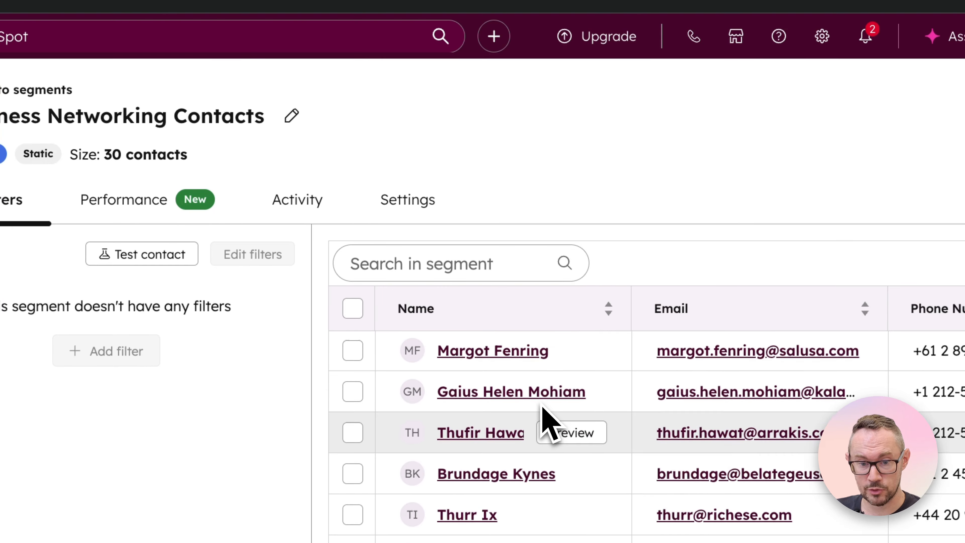
scroll(543, 407, "up", 5)
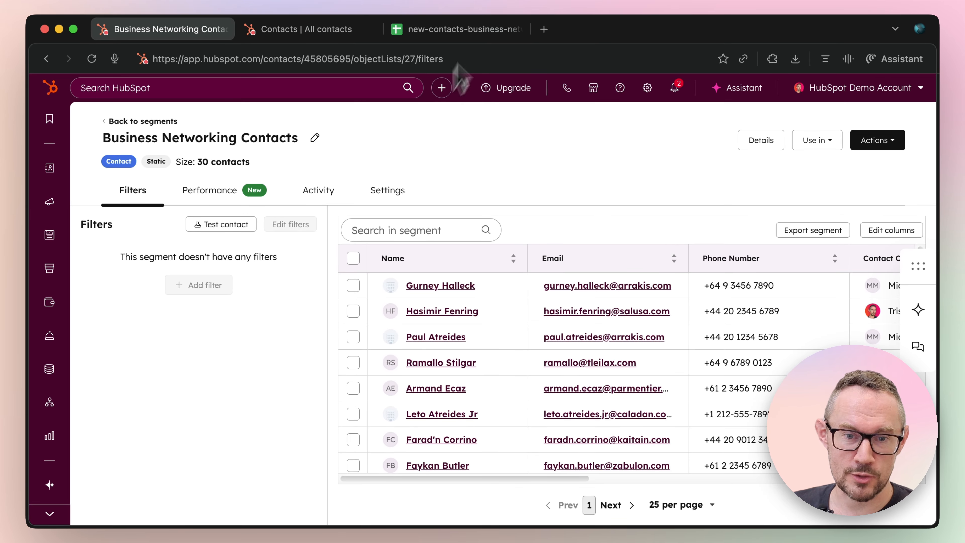
left_click(465, 30)
left_click(362, 218)
left_click(237, 230)
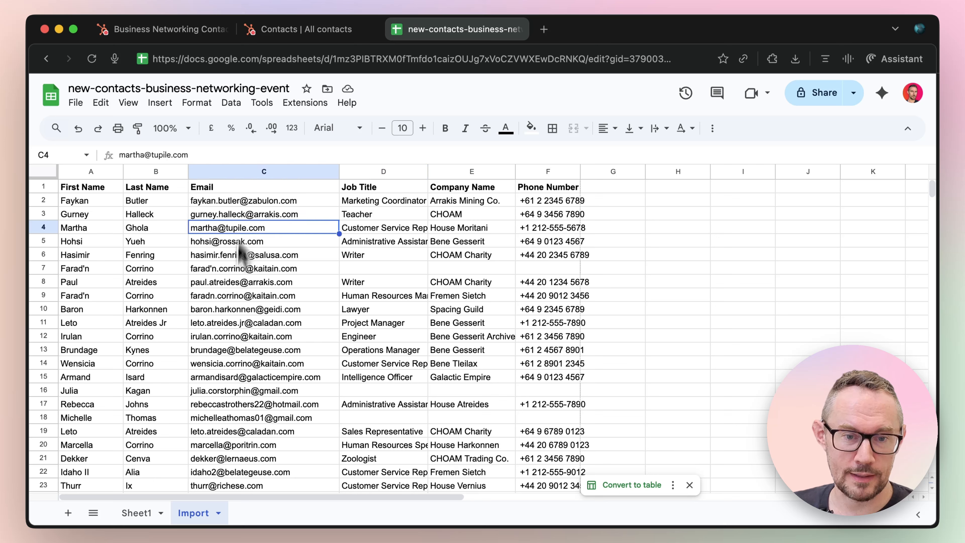
left_click(151, 308)
left_click(63, 205)
left_click_drag(62, 207, 545, 232)
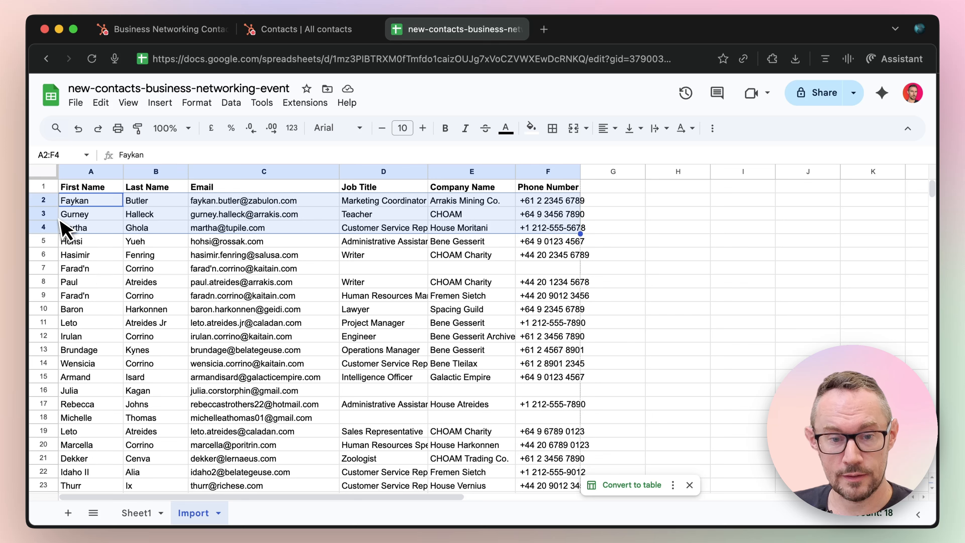
left_click(52, 211)
left_click_drag(44, 200, 46, 233)
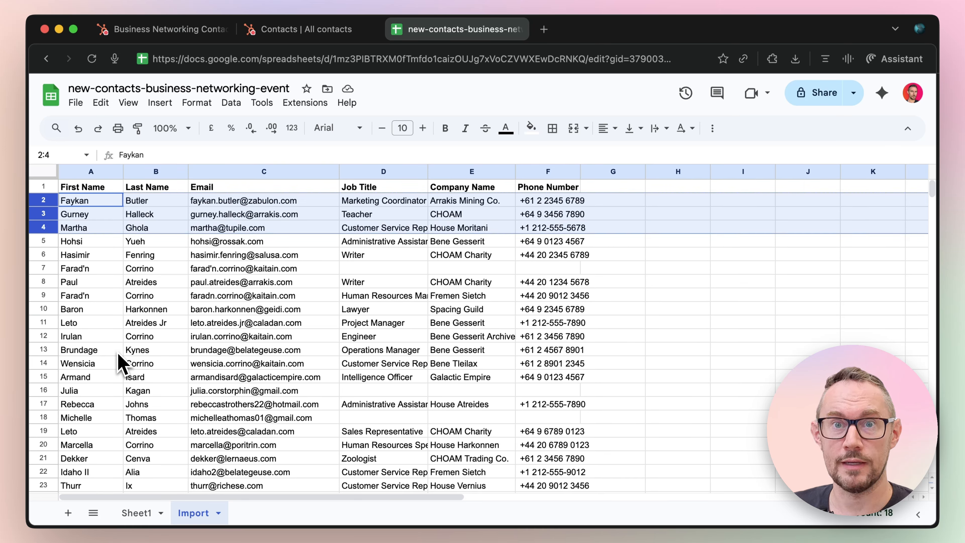
left_click(130, 230)
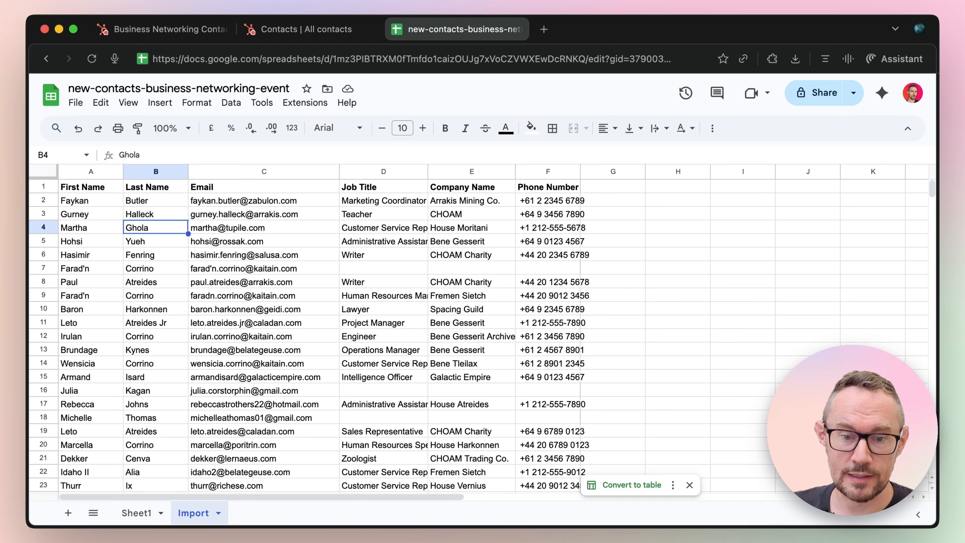
left_click(370, 215)
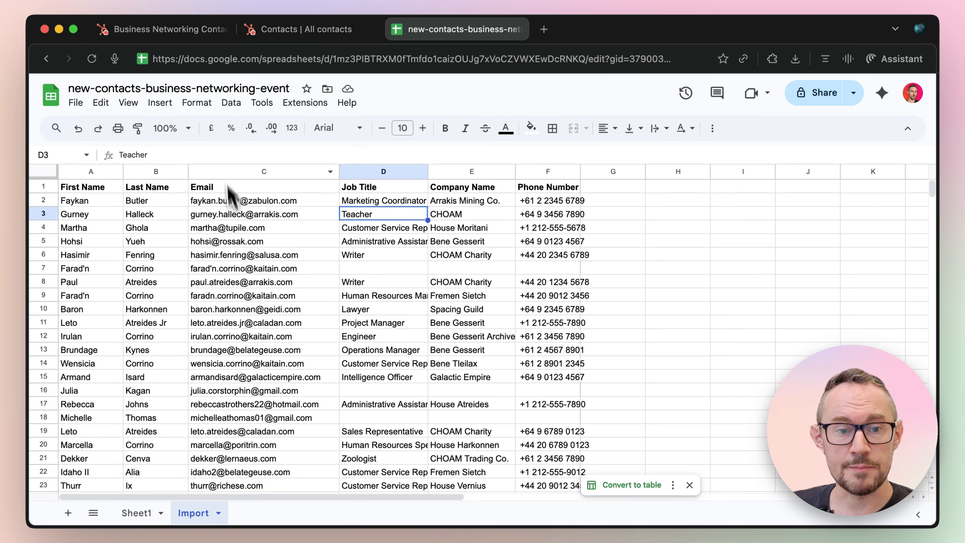
Step: Copy the spreadsheet's title and switch back to the HubSpot contacts list
left_click(191, 88)
key("ctrl+c")
left_click(291, 33)
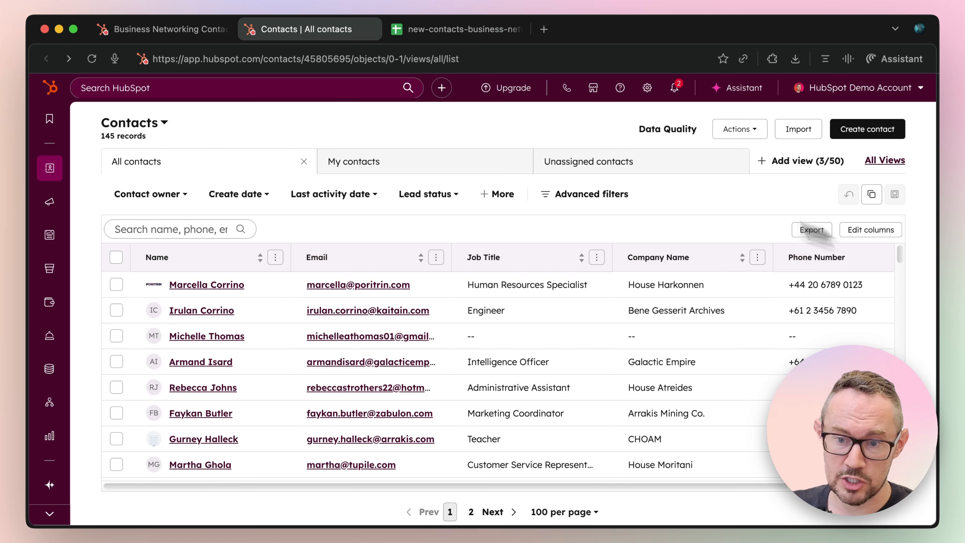
Step: Add an advanced filter to the All contacts view where Import is any of "new-contacts-business-networking-event - Import.csv"
left_click(597, 198)
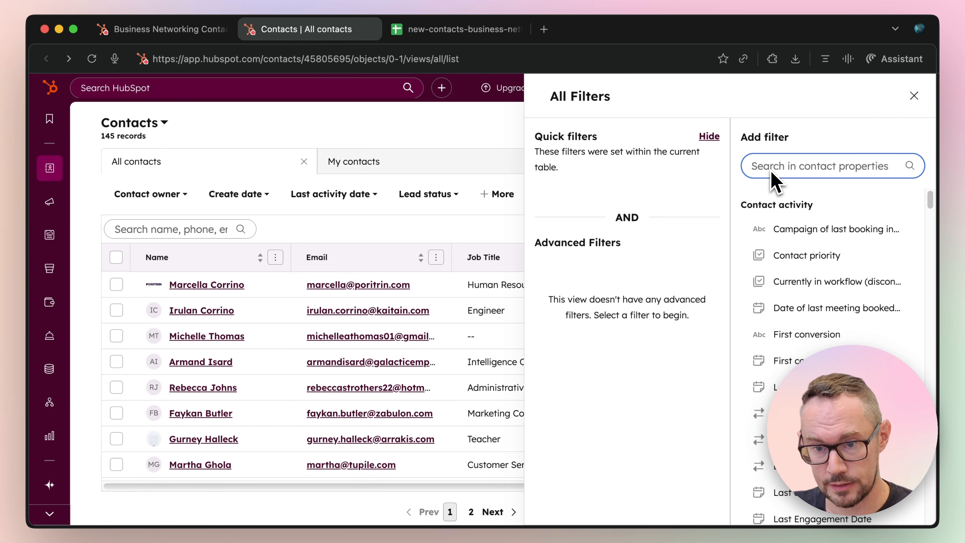
type("import")
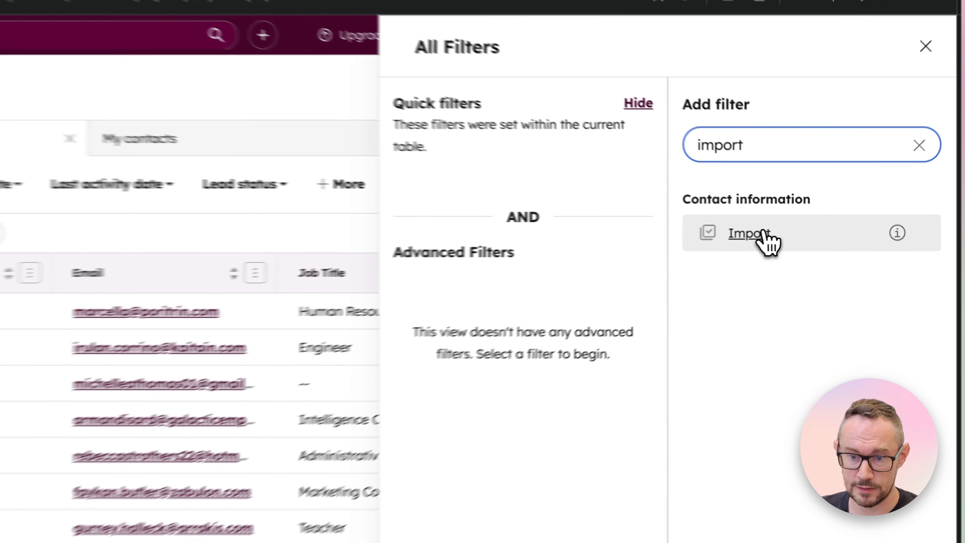
left_click(800, 227)
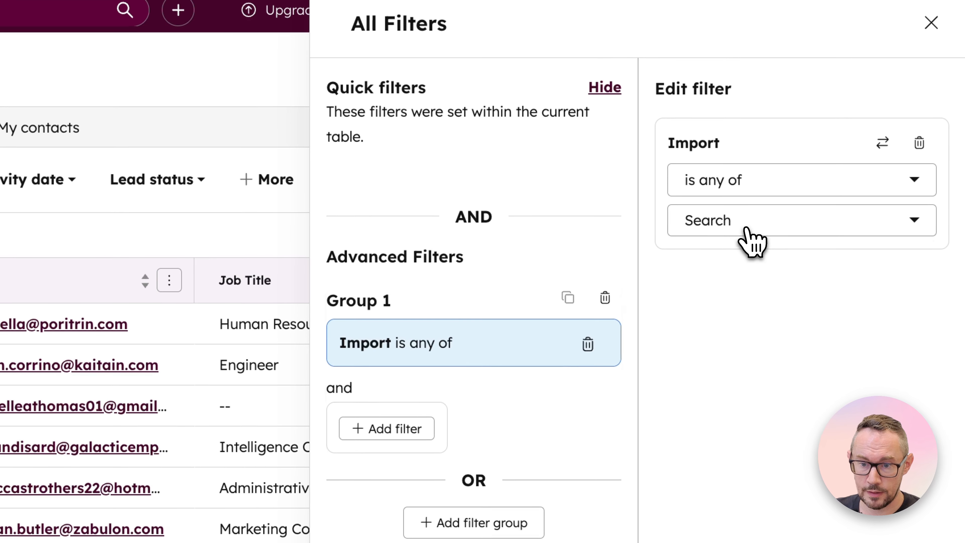
left_click(748, 231)
key("ctrl+v")
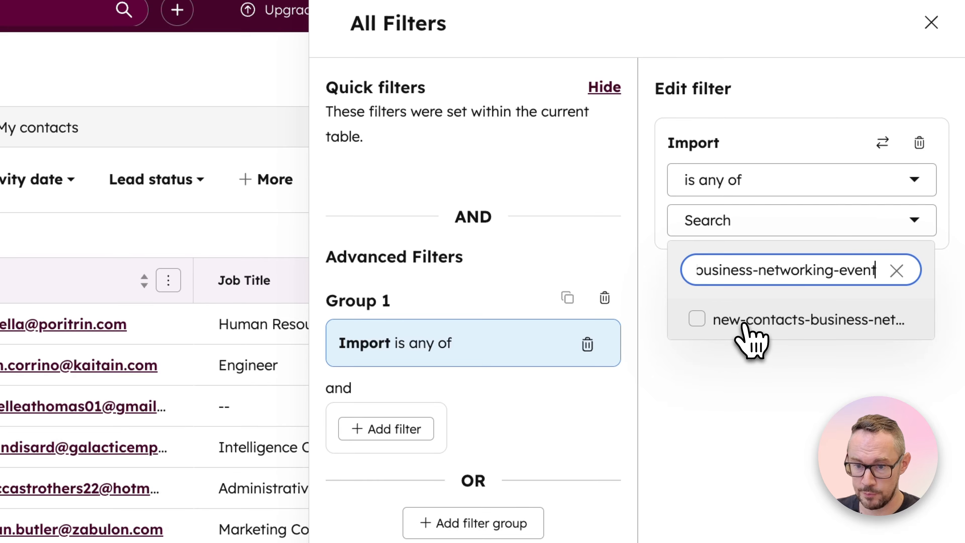
left_click(745, 338)
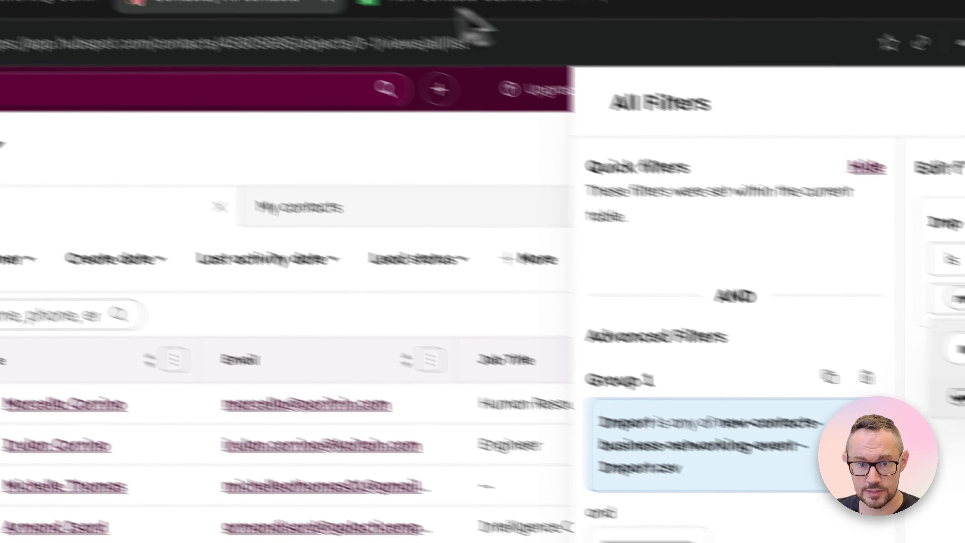
Step: Check the source spreadsheet's title against the import filter, and close the filter settings to examine the filtered contacts' record count
left_click(474, 3)
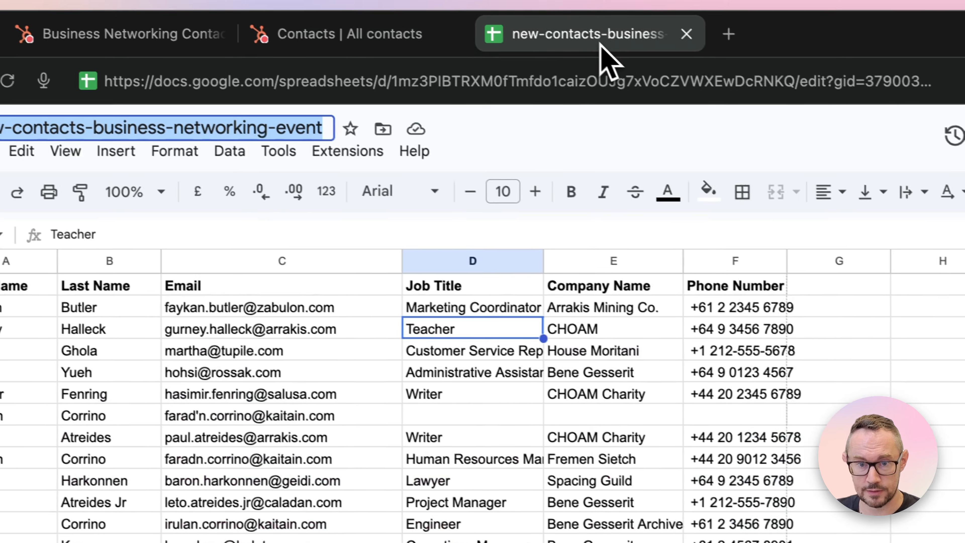
left_click(260, 3)
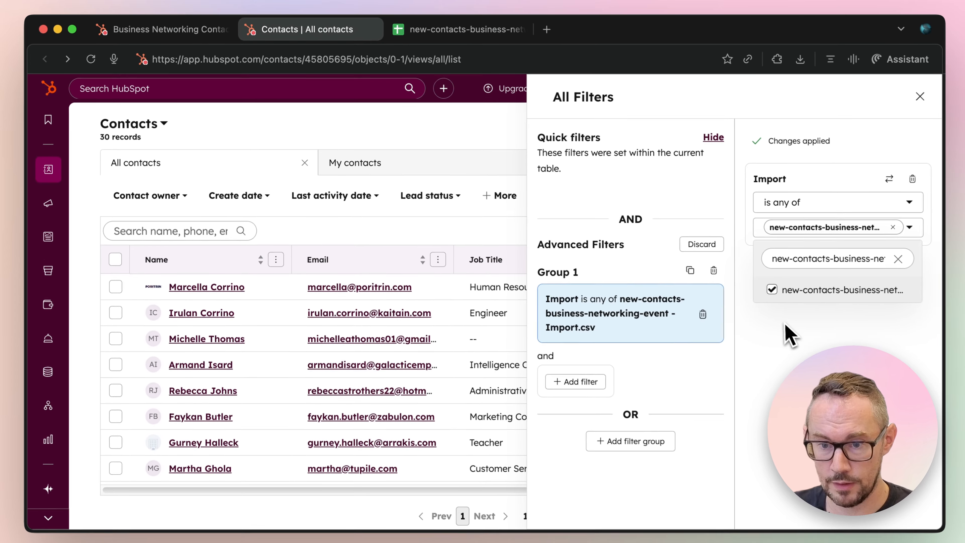
left_click(913, 95)
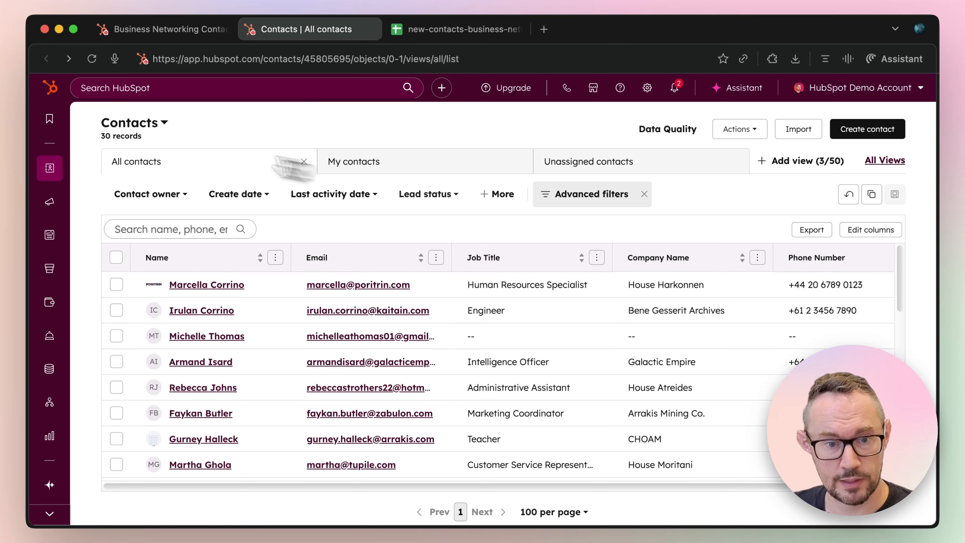
left_click_drag(101, 135, 244, 149)
left_click(244, 149)
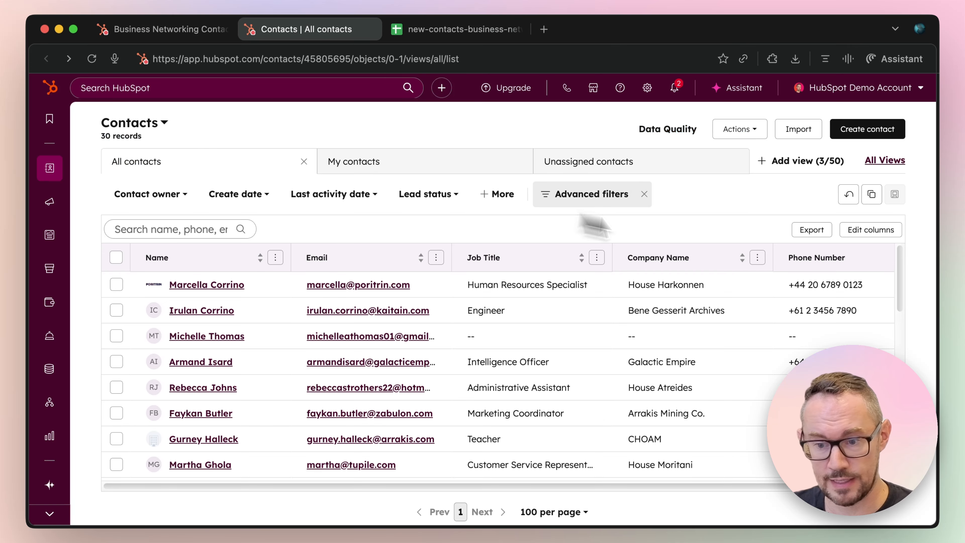